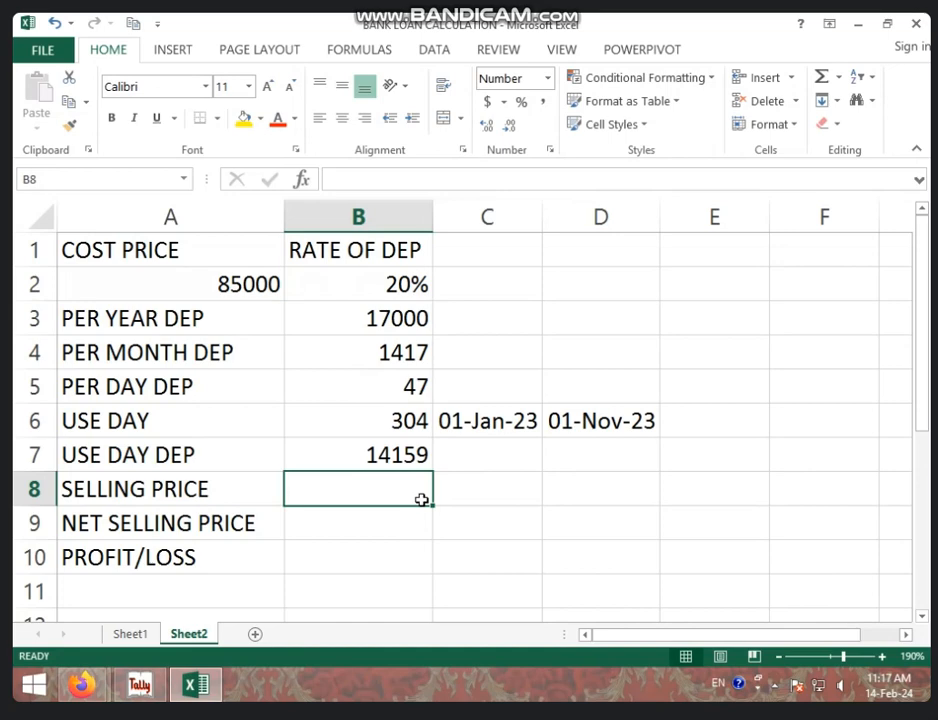
Calculate the selling price in B8 as the cost price minus the use day depreciation with =A2-B7.
{"action": "type", "text": "="}
{"action": "left_click", "coordinate": [220, 278]}
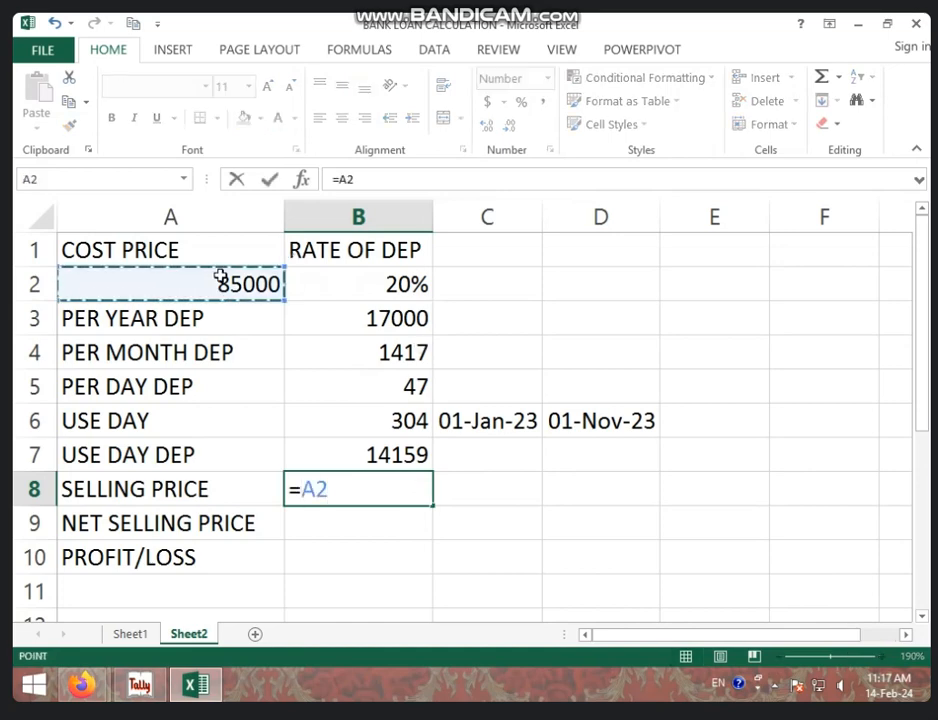
{"action": "type", "text": "-"}
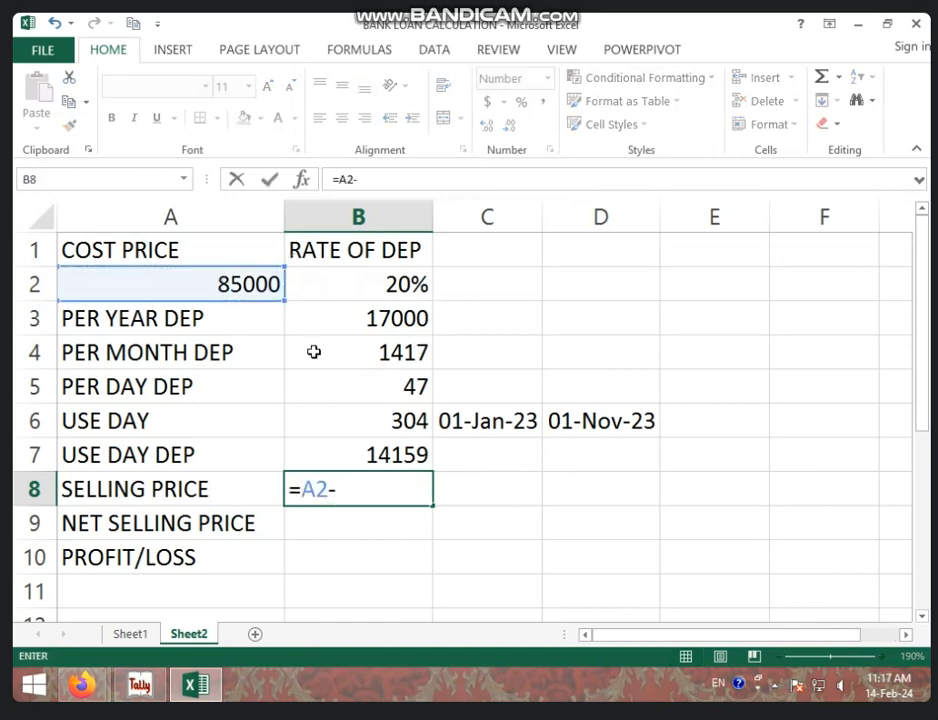
{"action": "left_click", "coordinate": [334, 458]}
{"action": "key", "text": "Return"}
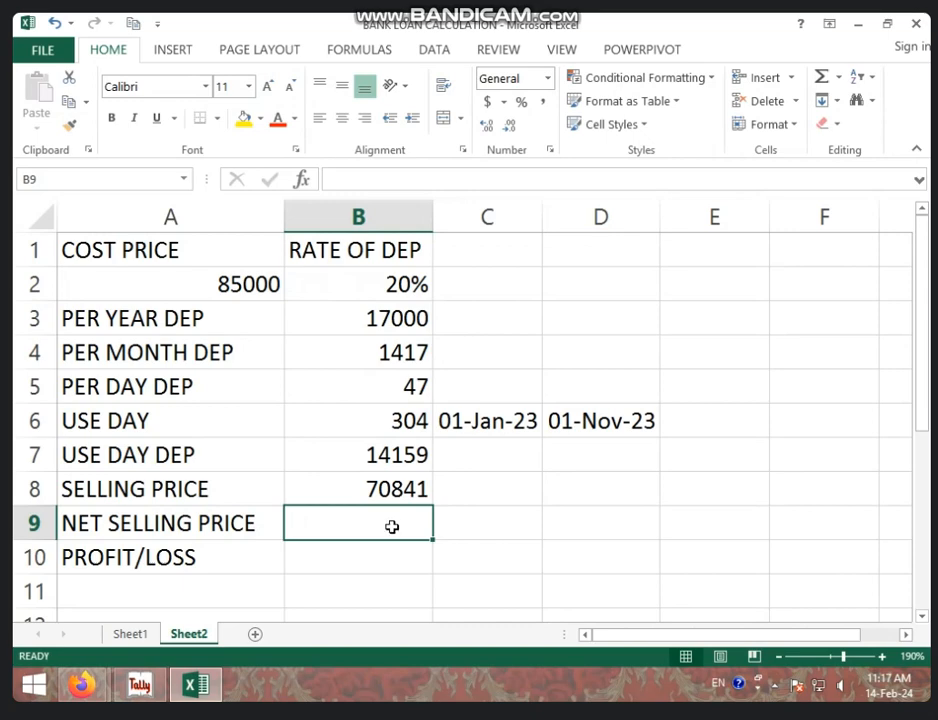
Enter 70000 as the net selling price in B9 and calculate the profit/loss in B10 with =B9-B8.
{"action": "type", "text": "70000"}
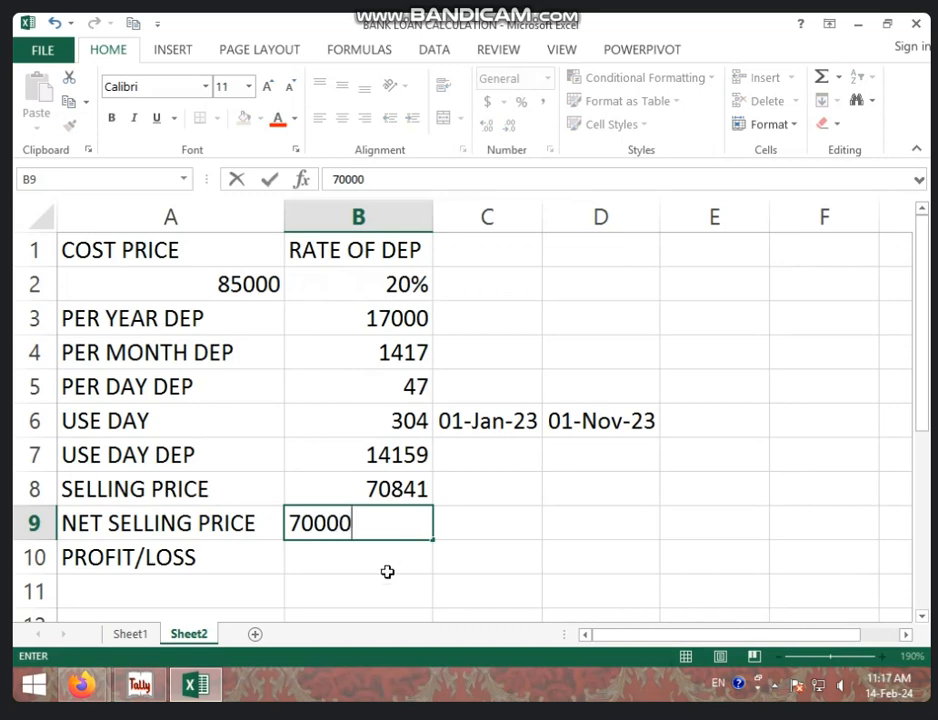
{"action": "key", "text": "Return"}
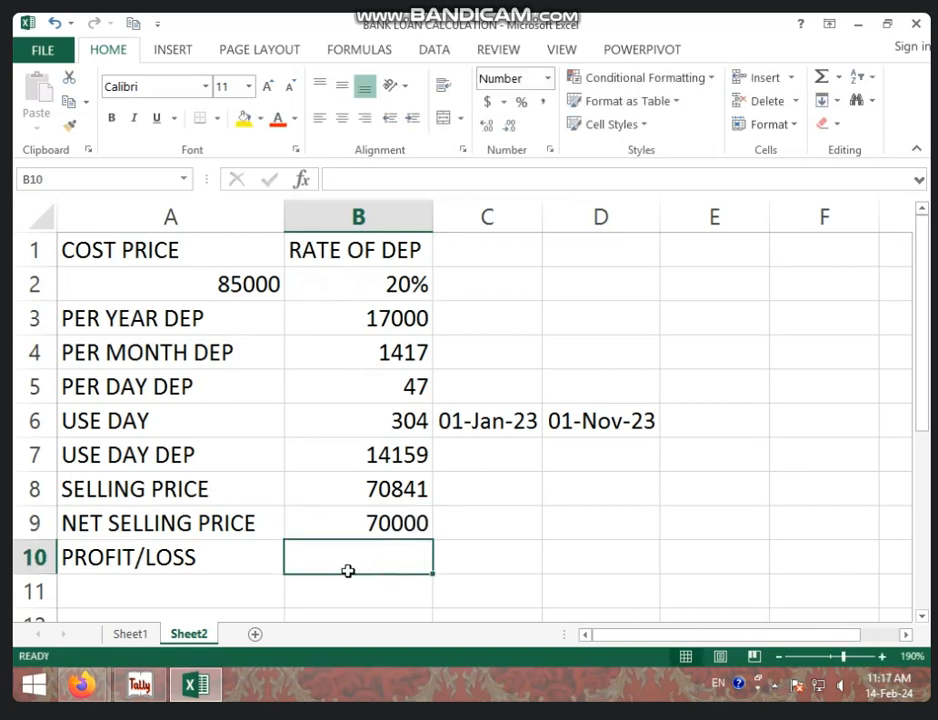
{"action": "type", "text": "="}
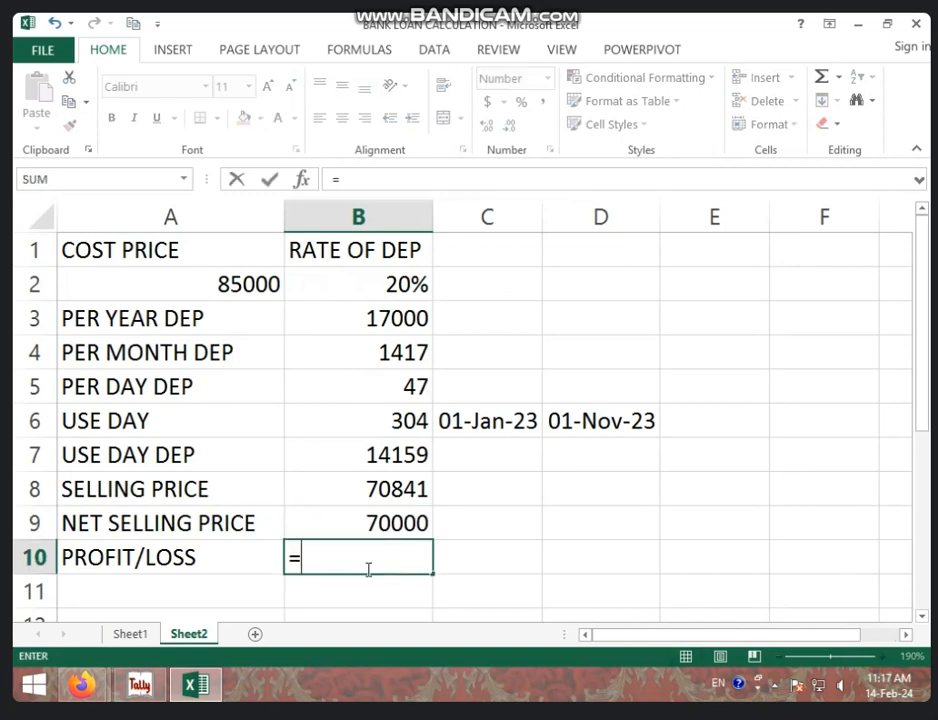
{"action": "left_click", "coordinate": [417, 516]}
{"action": "type", "text": "-"}
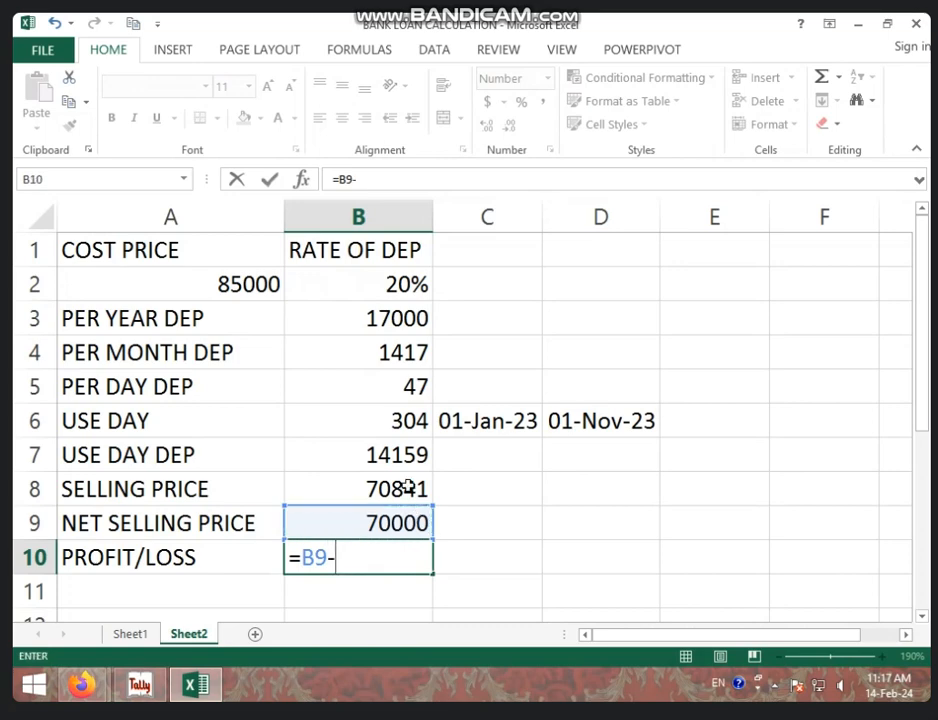
{"action": "left_click", "coordinate": [410, 487]}
{"action": "key", "text": "Return"}
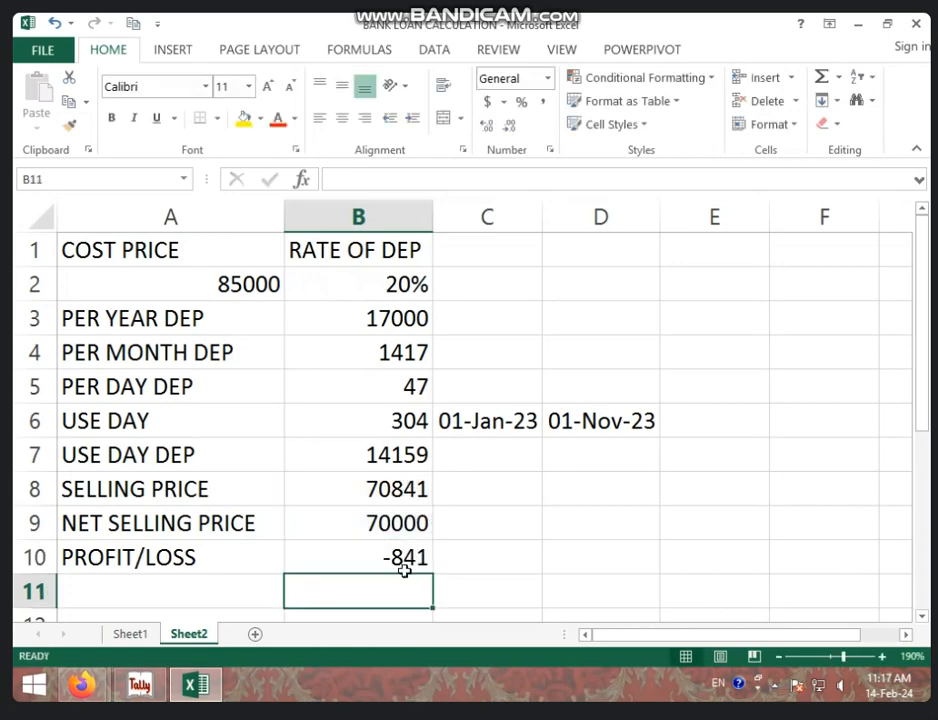
{"action": "left_click", "coordinate": [328, 570]}
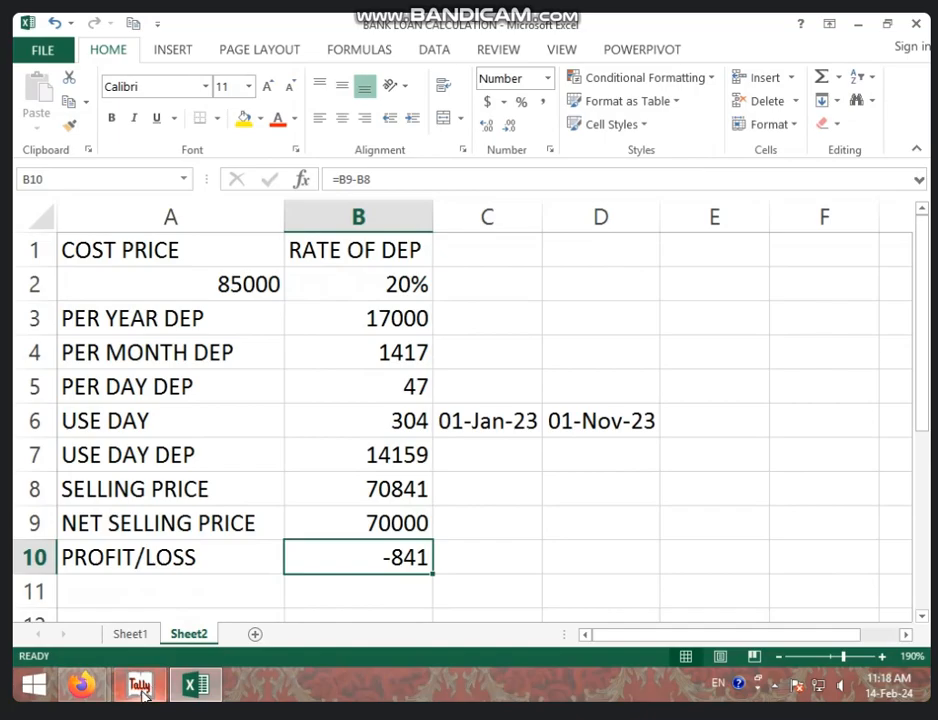
Switch to Tally and open a new payment voucher for company ICIC.
{"action": "mouse_move", "coordinate": [139, 684]}
{"action": "left_click", "coordinate": [175, 603]}
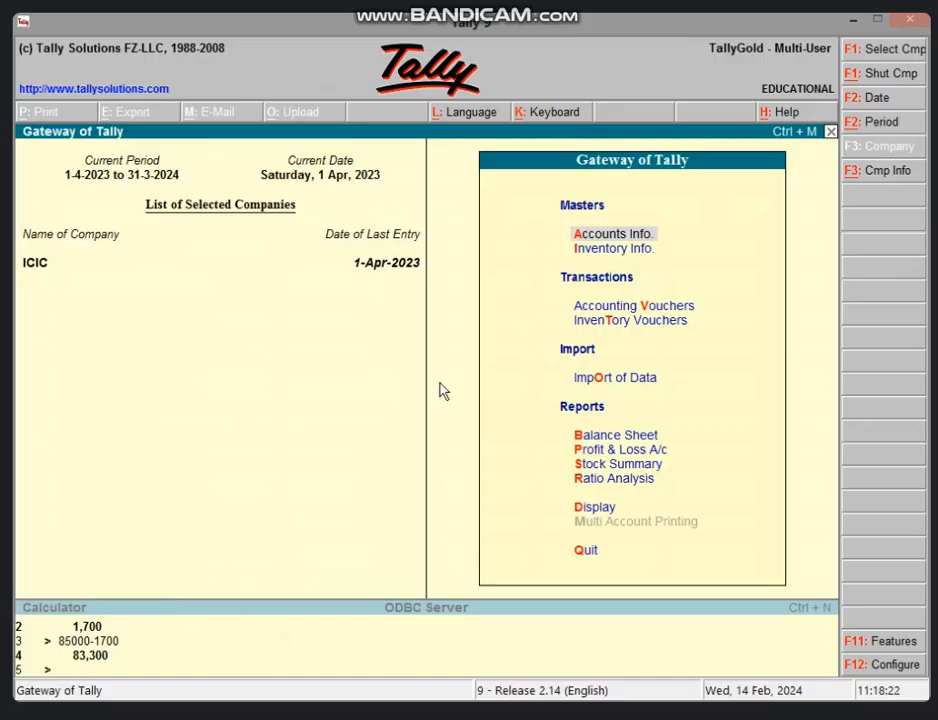
{"action": "key", "text": "v"}
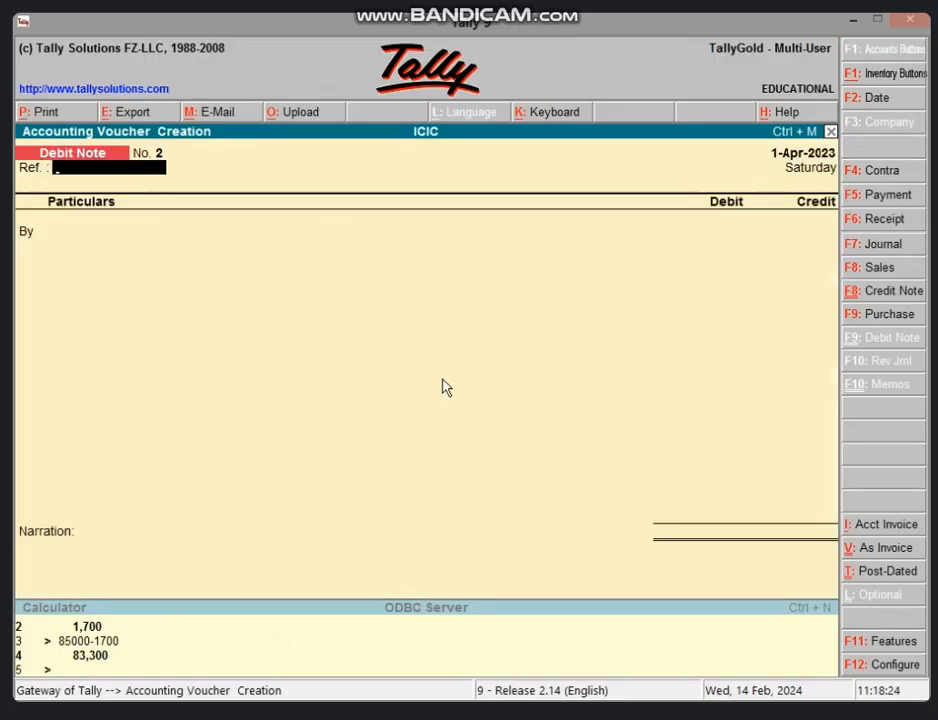
{"action": "key", "text": "F5"}
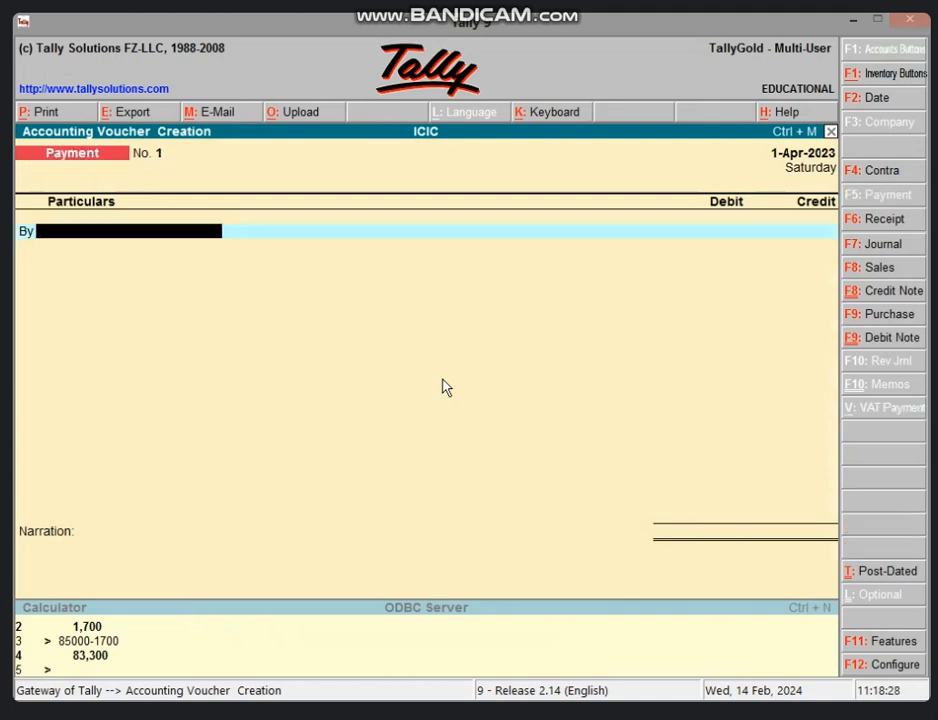
Create a ledger named FURNITURE A/C under Fixed Assets from within the payment voucher.
{"action": "key", "text": "alt+c"}
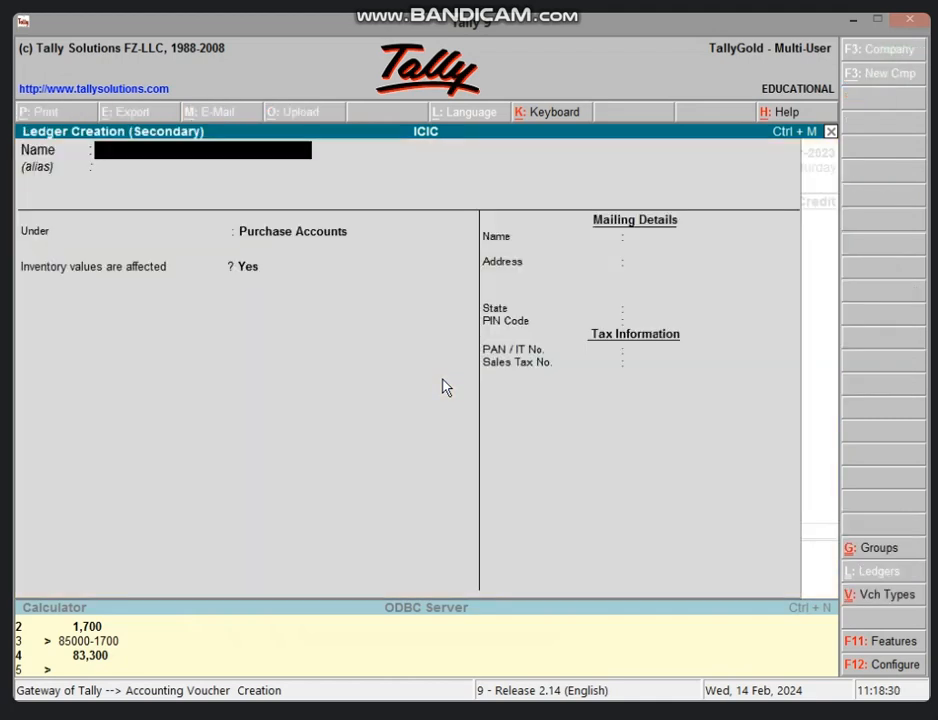
{"action": "type", "text": "FURNIR"}
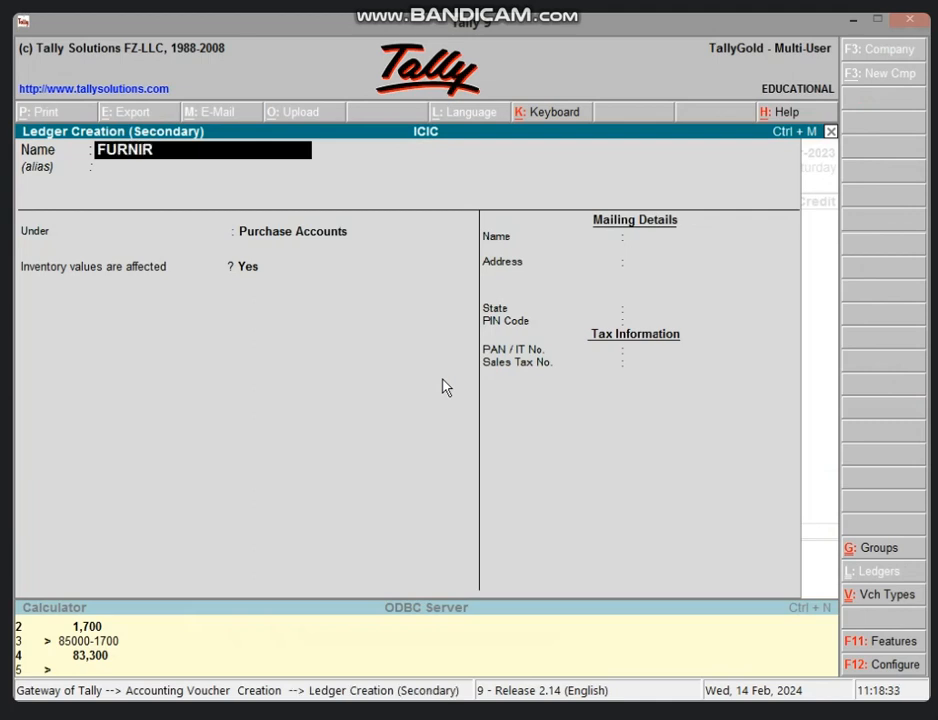
{"action": "key", "text": "BackSpace"}
{"action": "type", "text": "TURE A/C"}
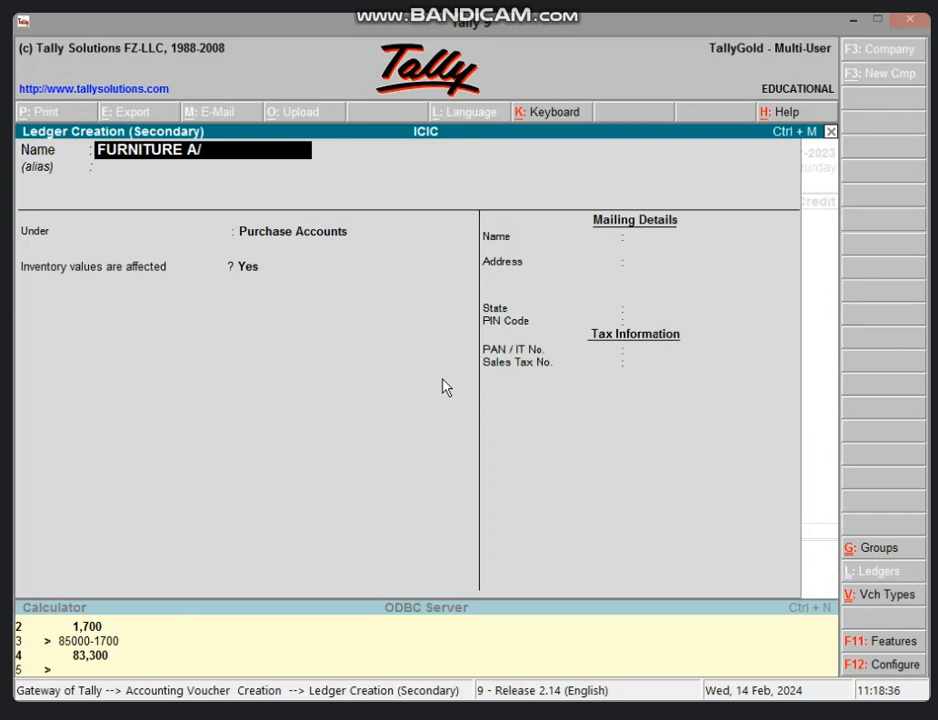
{"action": "key", "text": "Return"}
{"action": "key", "text": "Return"}
{"action": "type", "text": "F"}
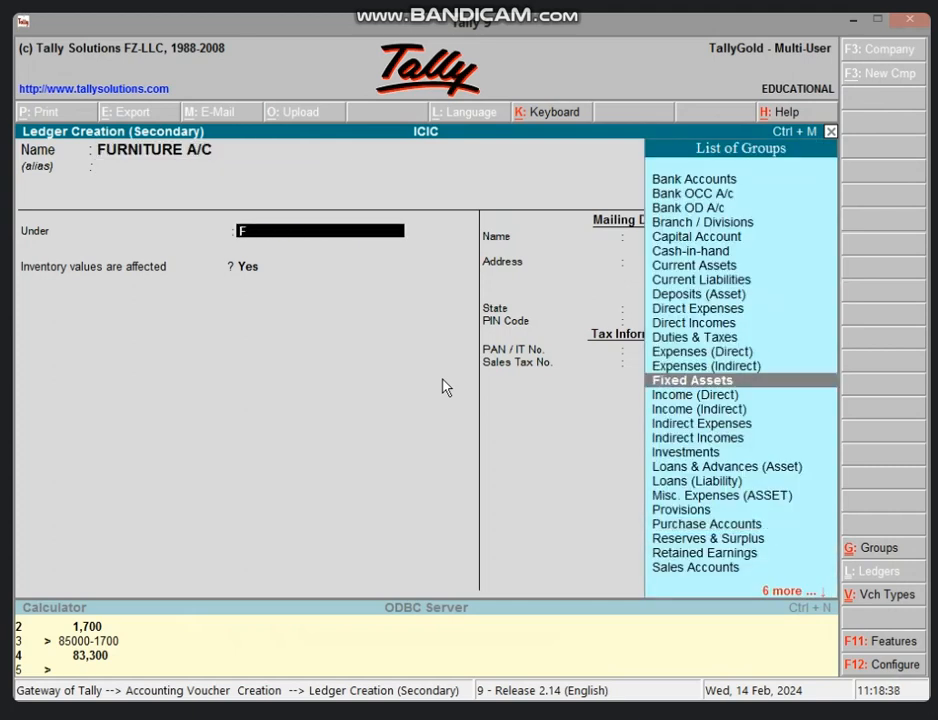
{"action": "key", "text": "Return"}
{"action": "key", "text": "Return"}
{"action": "key", "text": "Return"}
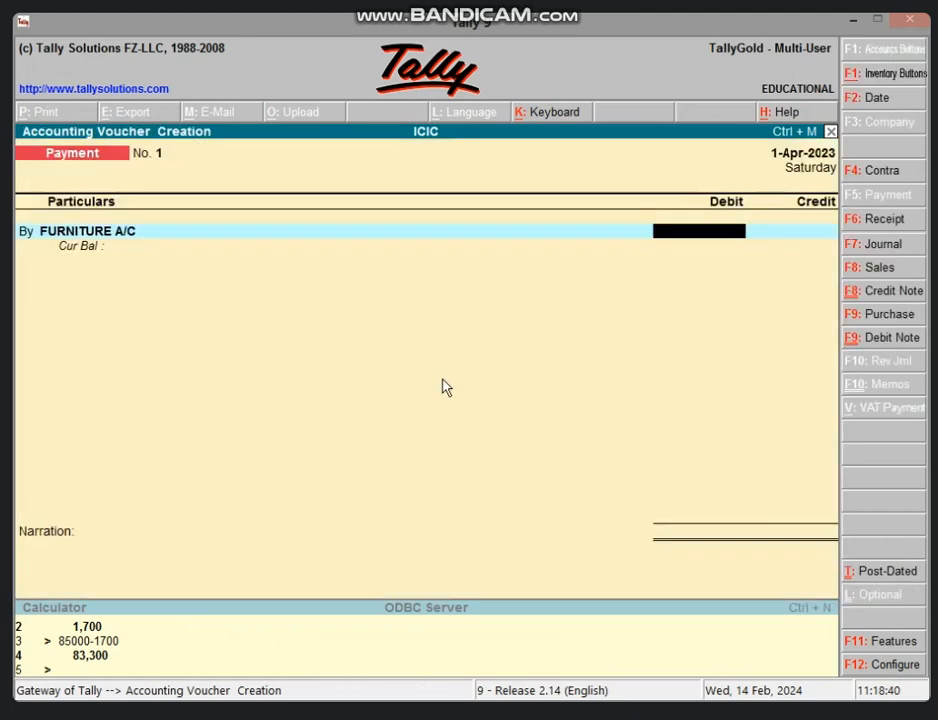
Debit FURNITURE A/C with 85000, credit Cash with the same amount, and save the payment voucher.
{"action": "type", "text": "85000"}
{"action": "key", "text": "Return"}
{"action": "key", "text": "Return"}
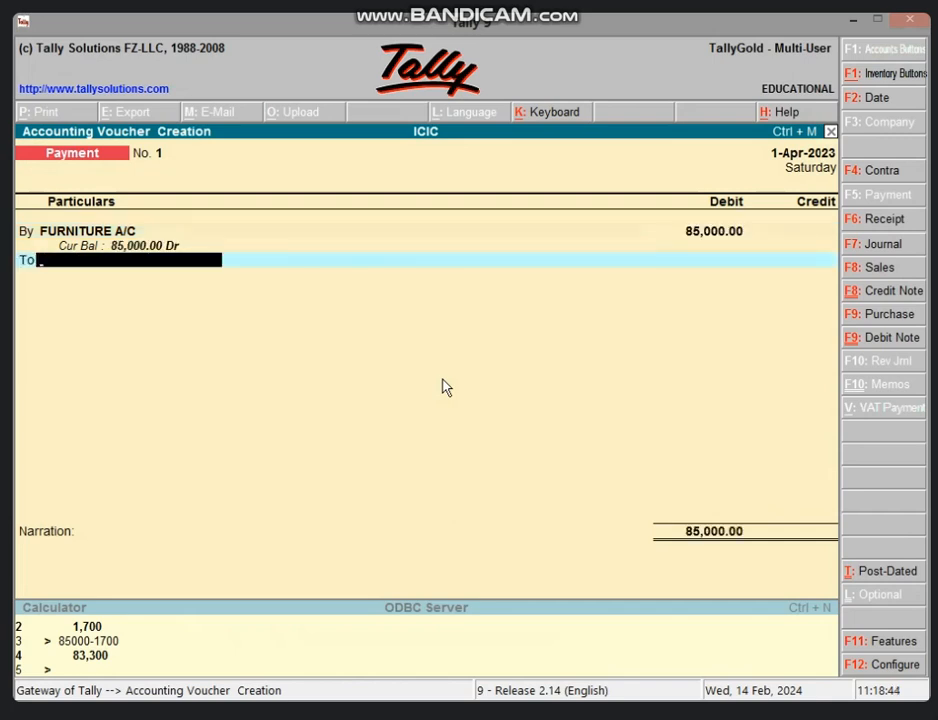
{"action": "type", "text": "CA"}
{"action": "key", "text": "Return"}
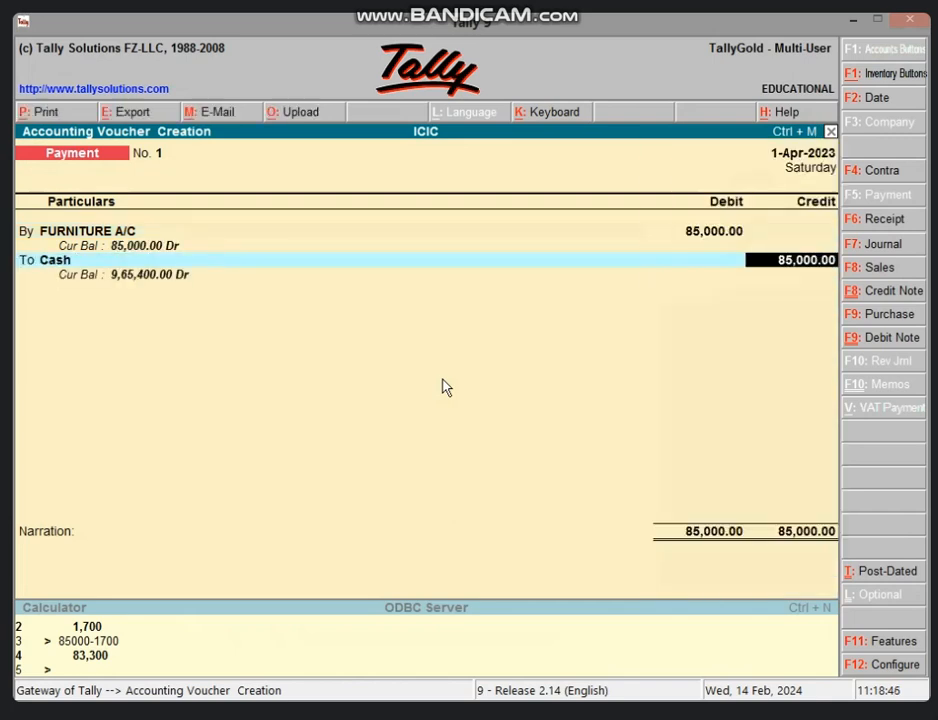
{"action": "key", "text": "Return"}
{"action": "key", "text": "Return"}
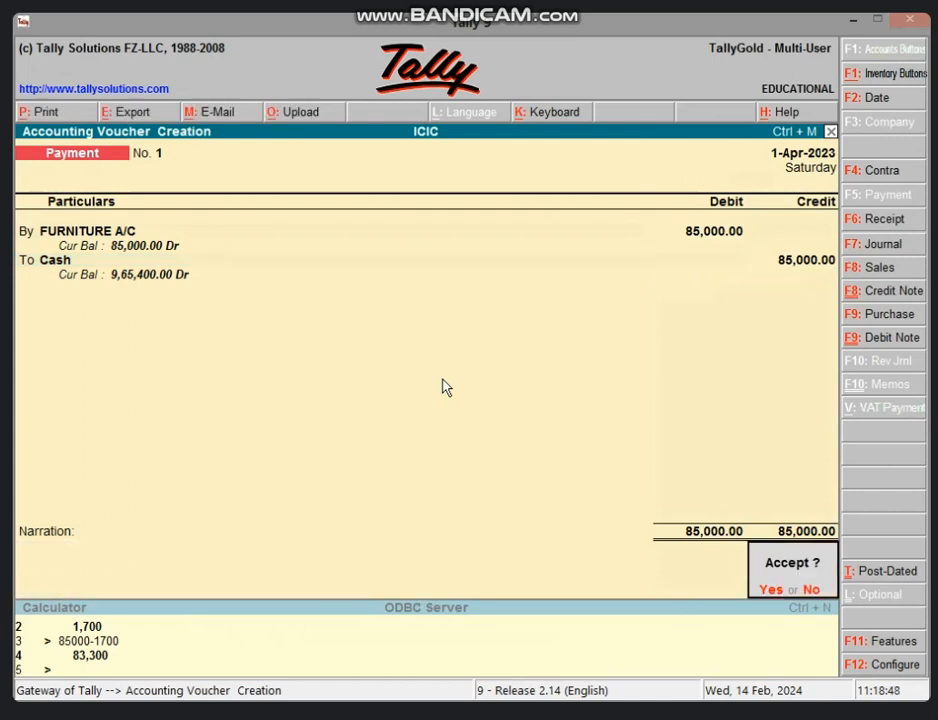
{"action": "key", "text": "Return"}
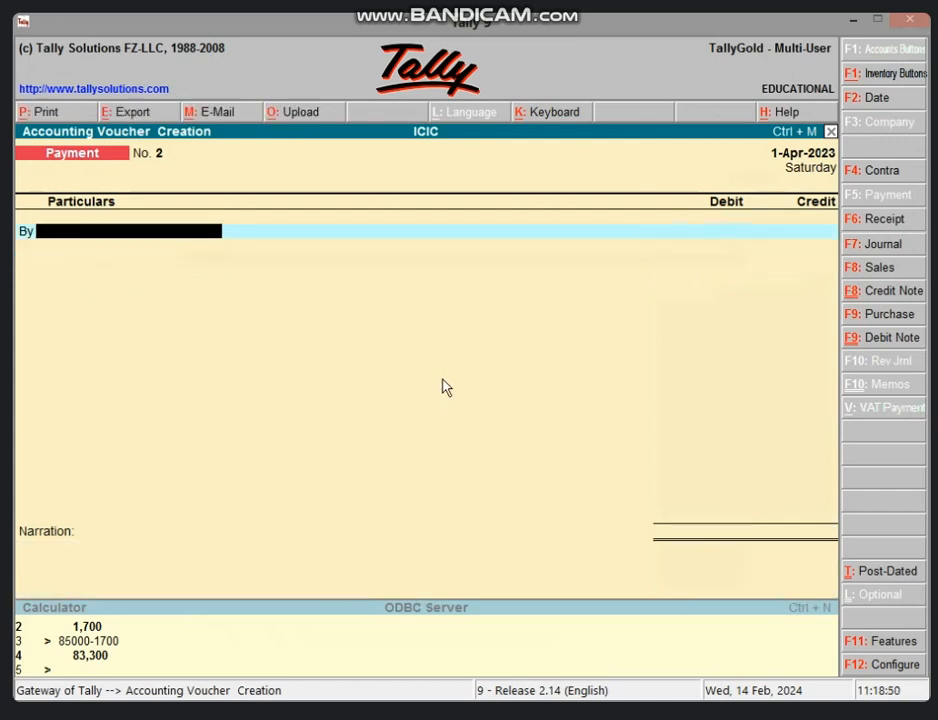
Start a journal voucher and create a DEP A/C ledger under Indirect Expenses for its first debit line.
{"action": "key", "text": "F7"}
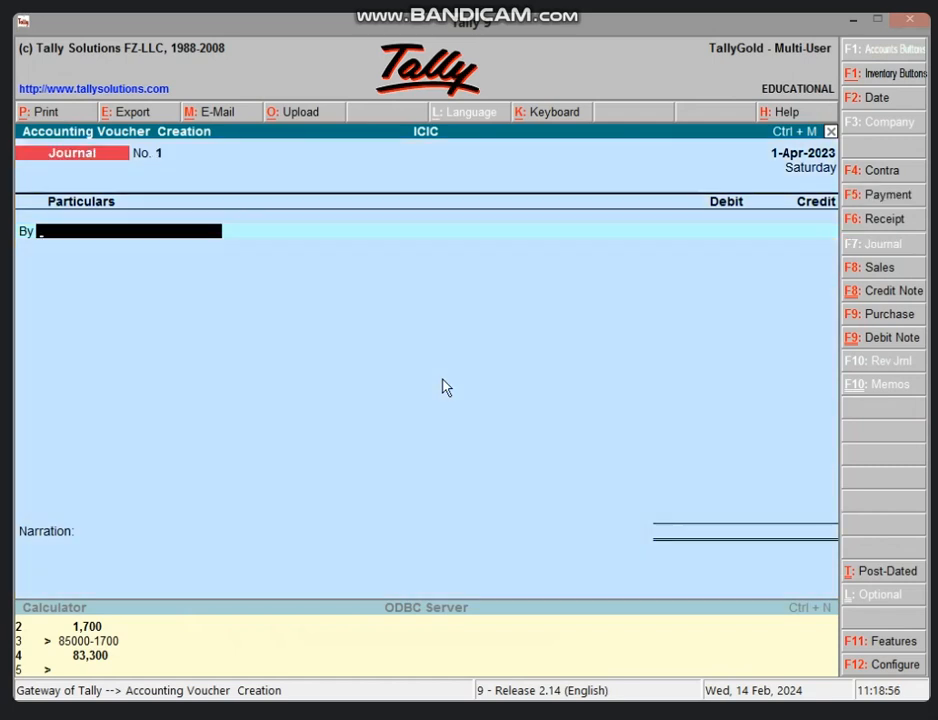
{"action": "key", "text": "alt+c"}
{"action": "type", "text": "DEP"}
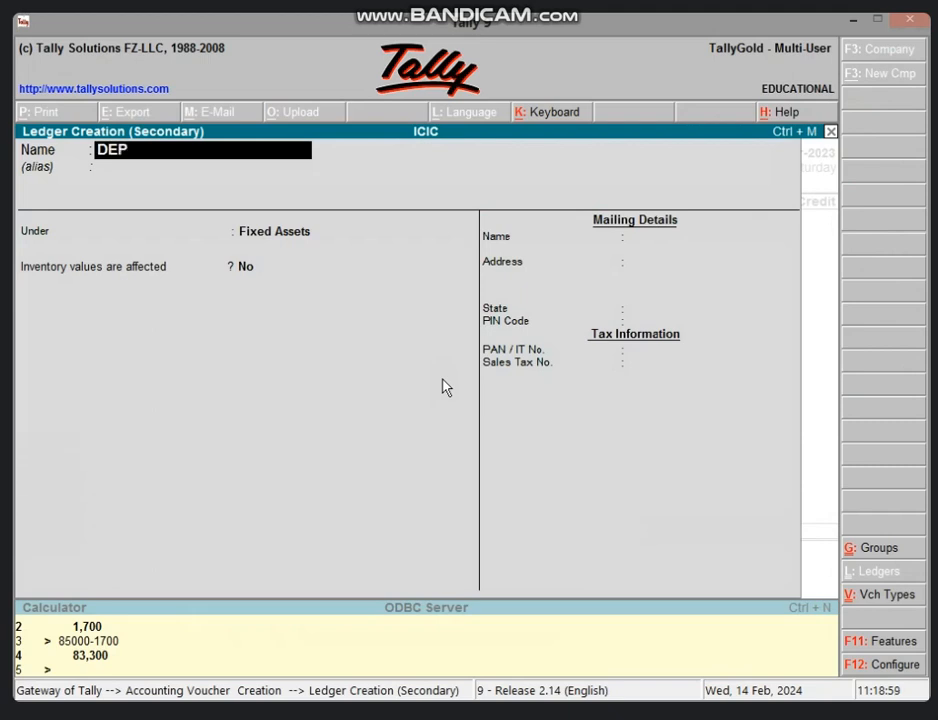
{"action": "type", "text": " A/C"}
{"action": "key", "text": "Return"}
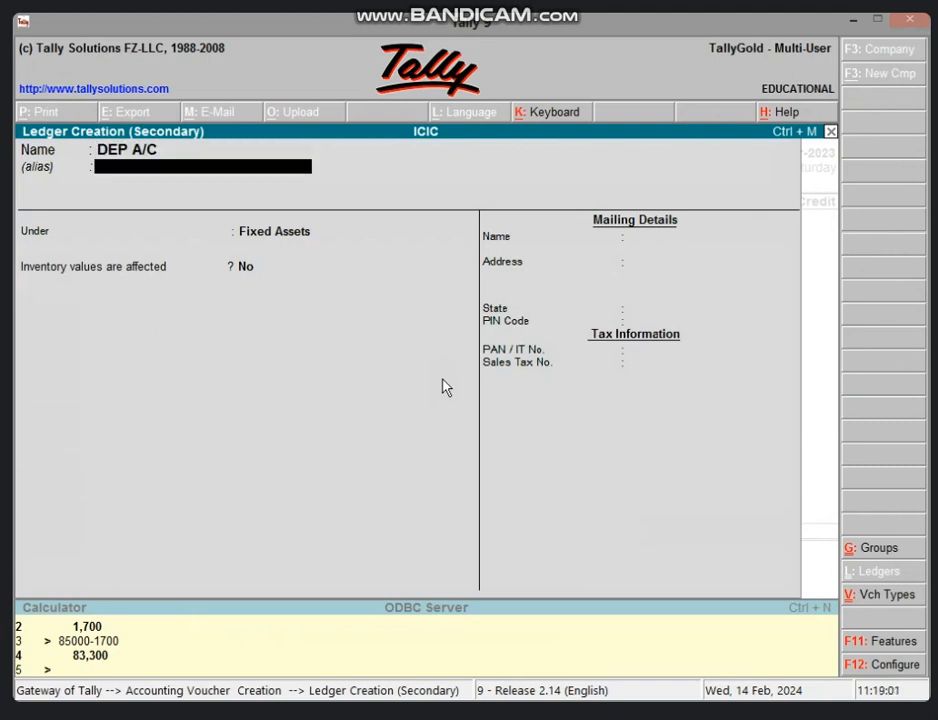
{"action": "key", "text": "Return"}
{"action": "type", "text": "IND"}
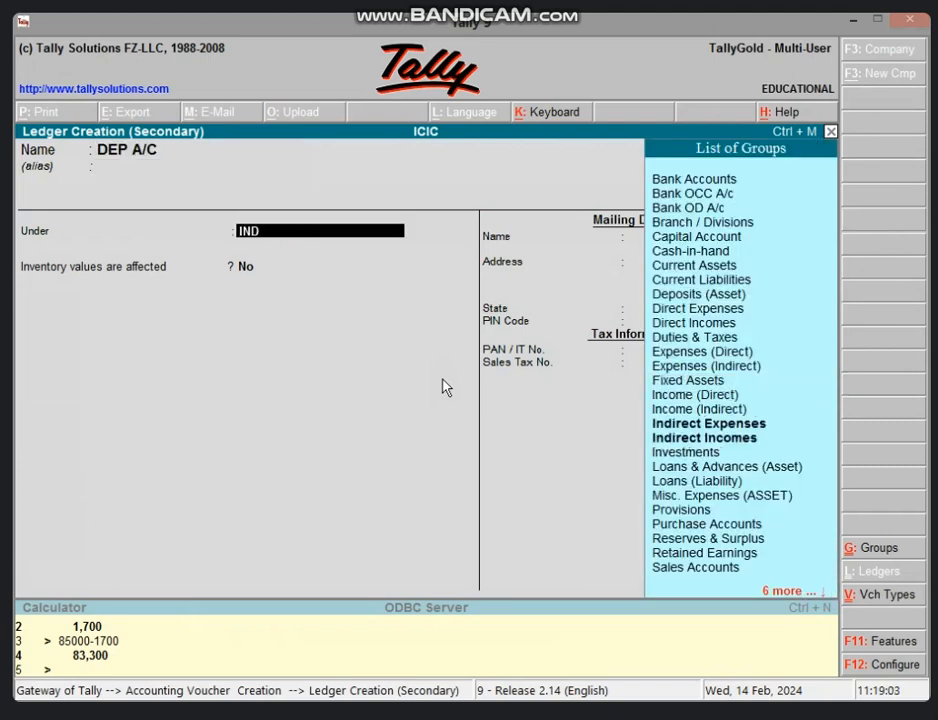
{"action": "key", "text": "Return"}
{"action": "key", "text": "Return"}
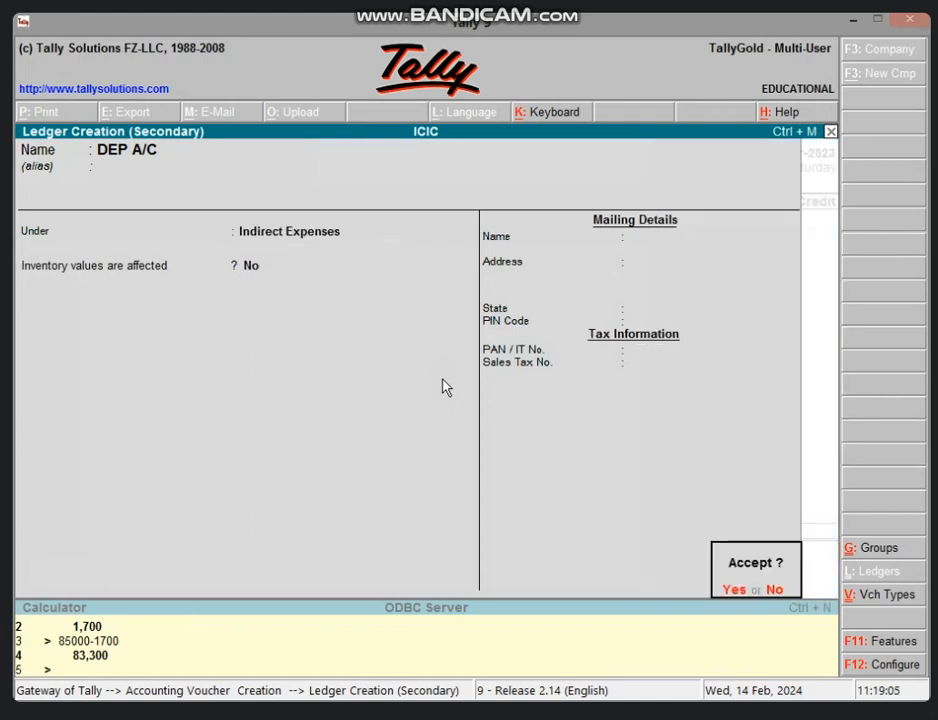
{"action": "key", "text": "Return"}
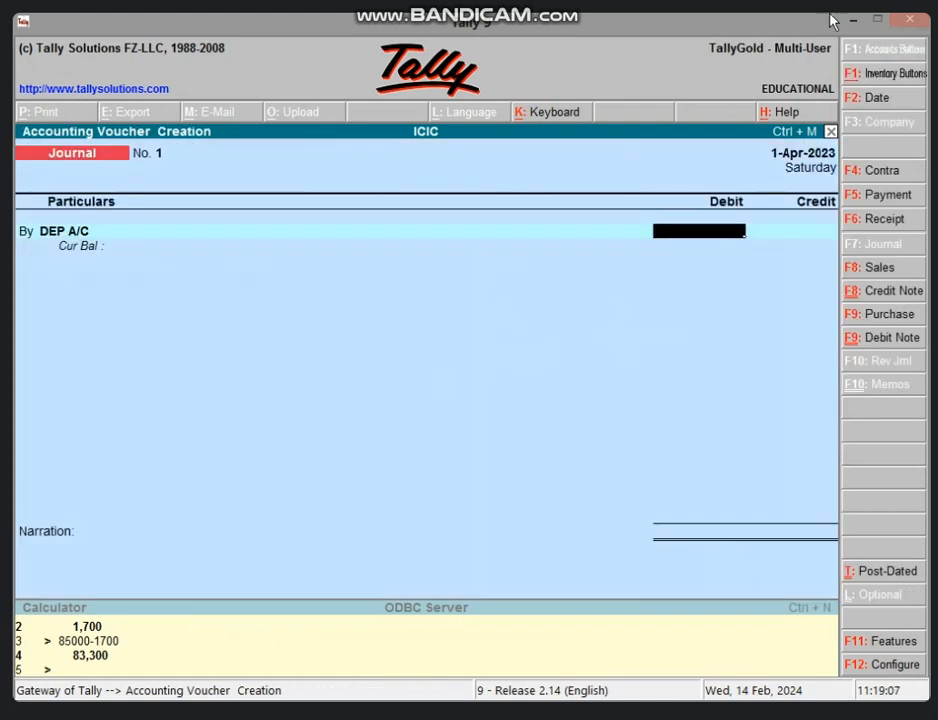
Check the use day depreciation in cell B7 of the Excel sheet and debit DEP A/C with 14159 in the Tally journal.
{"action": "left_click", "coordinate": [853, 20]}
{"action": "left_click", "coordinate": [361, 456]}
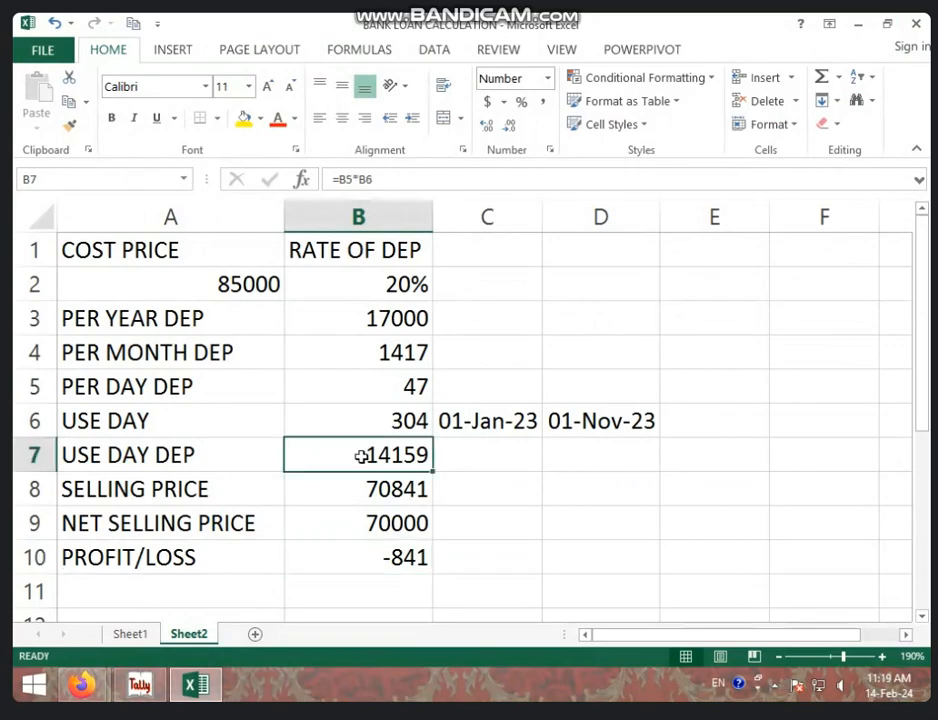
{"action": "left_click", "coordinate": [140, 684]}
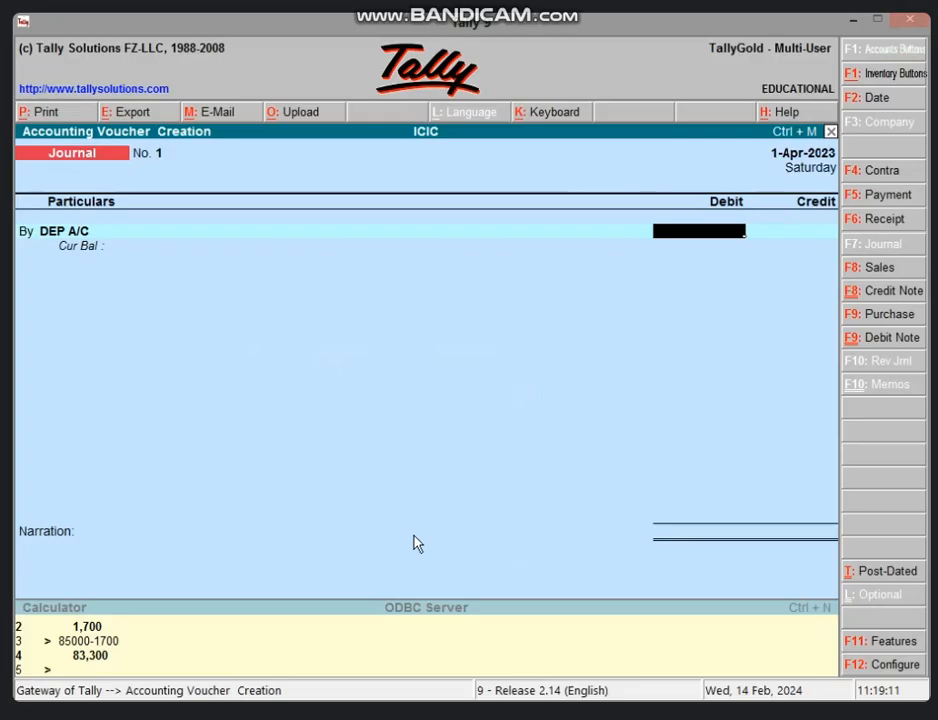
{"action": "type", "text": "14159"}
{"action": "key", "text": "Return"}
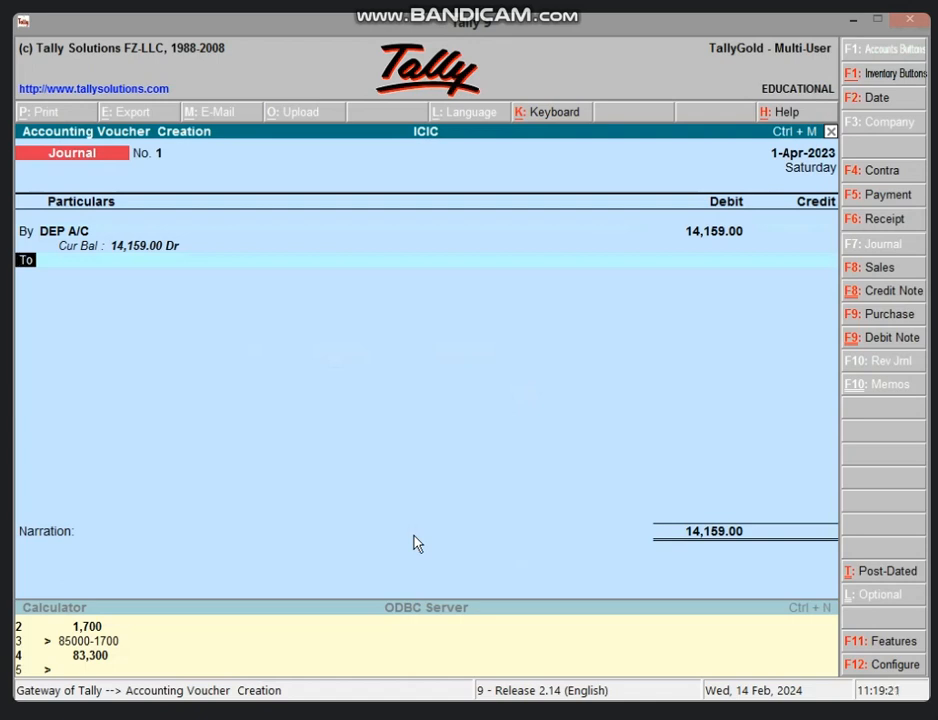
Add a second debit line to the journal and create the furniture buyer's ledger for it under Sundry Debtors.
{"action": "type", "text": "b"}
{"action": "key", "text": "Return"}
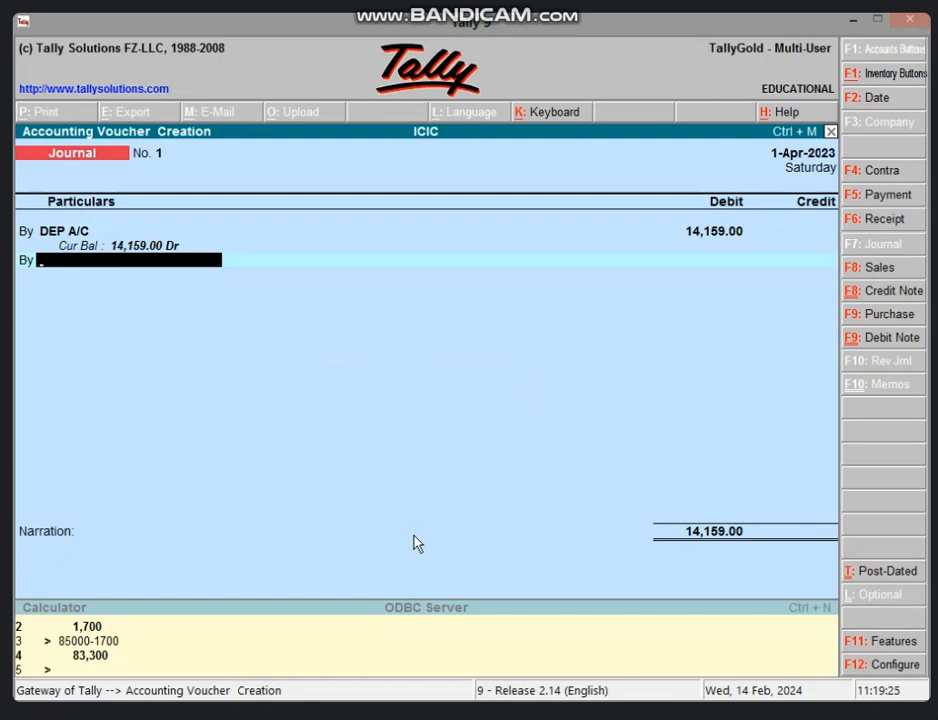
{"action": "key", "text": "alt+c"}
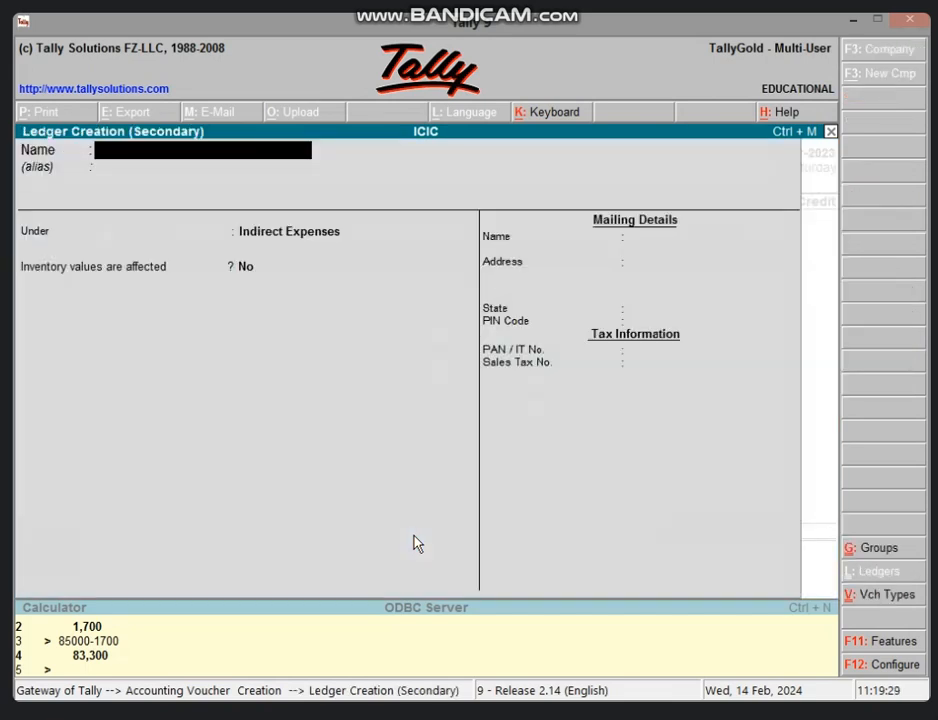
{"action": "type", "text": "RAM'S A/C"}
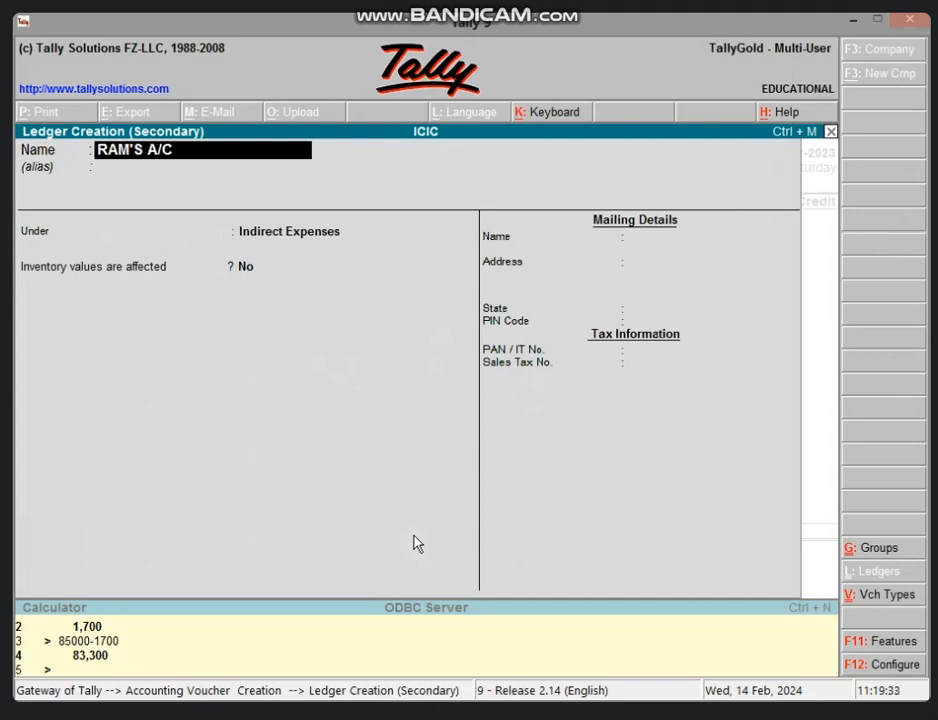
{"action": "key", "text": "Return"}
{"action": "type", "text": "SU"}
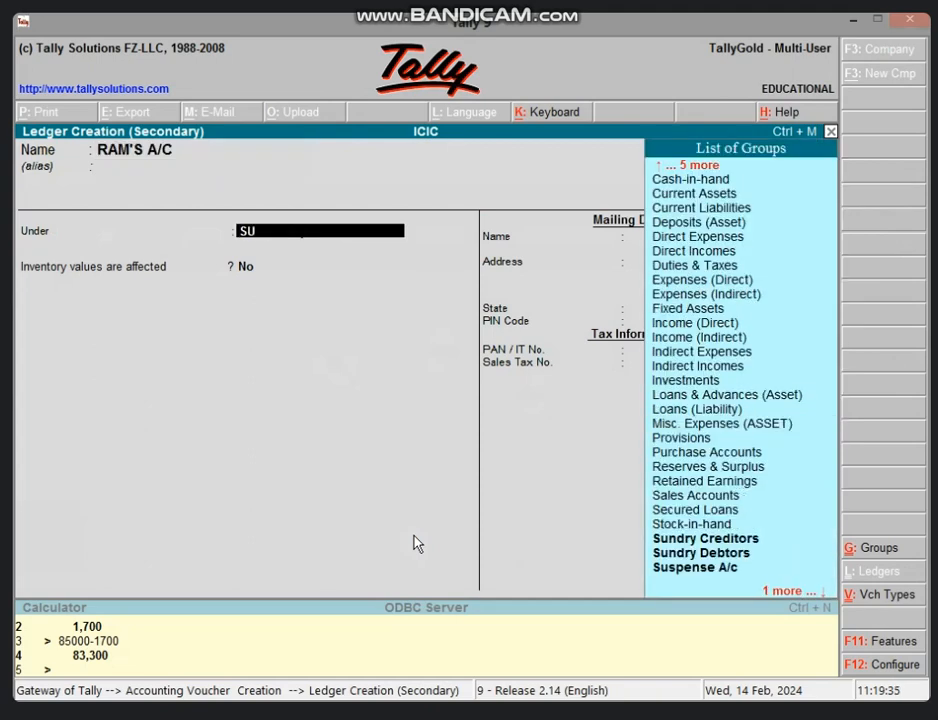
{"action": "type", "text": "ND"}
{"action": "key", "text": "Down"}
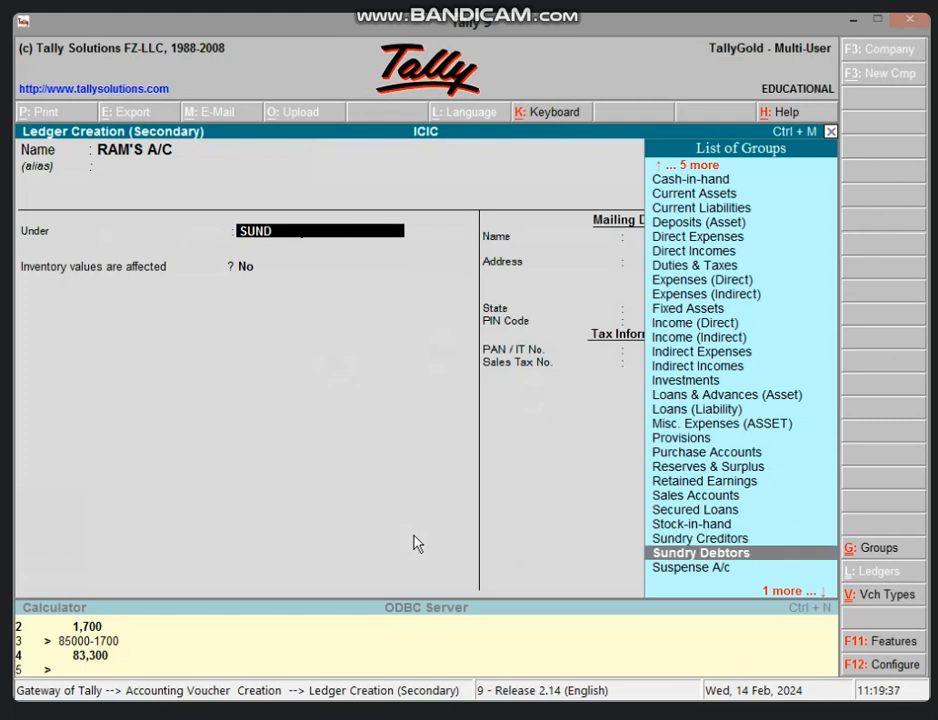
{"action": "key", "text": "Return"}
{"action": "key", "text": "Return"}
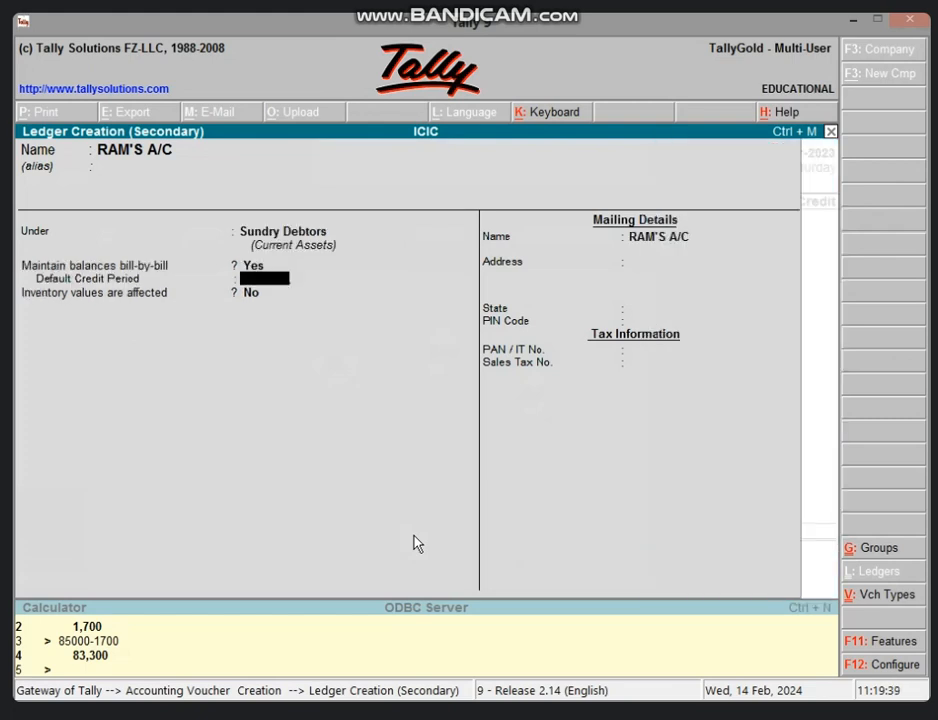
{"action": "key", "text": "ctrl+a"}
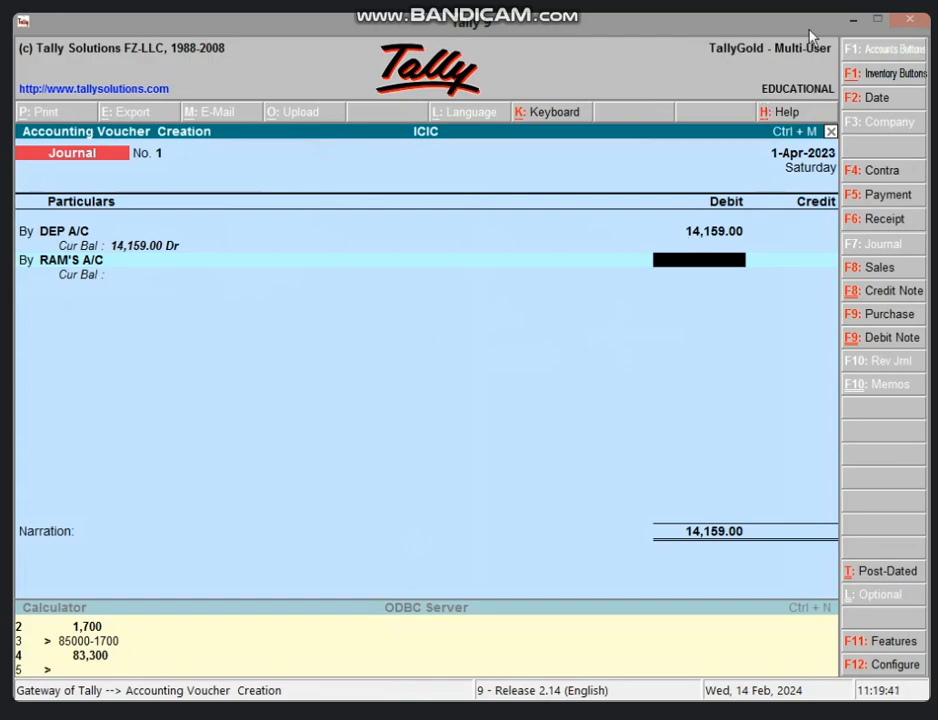
Check the net selling price in cell B9 of the Excel sheet and debit the buyer's account with 70000 in the Tally journal.
{"action": "left_click", "coordinate": [852, 19]}
{"action": "left_click", "coordinate": [373, 512]}
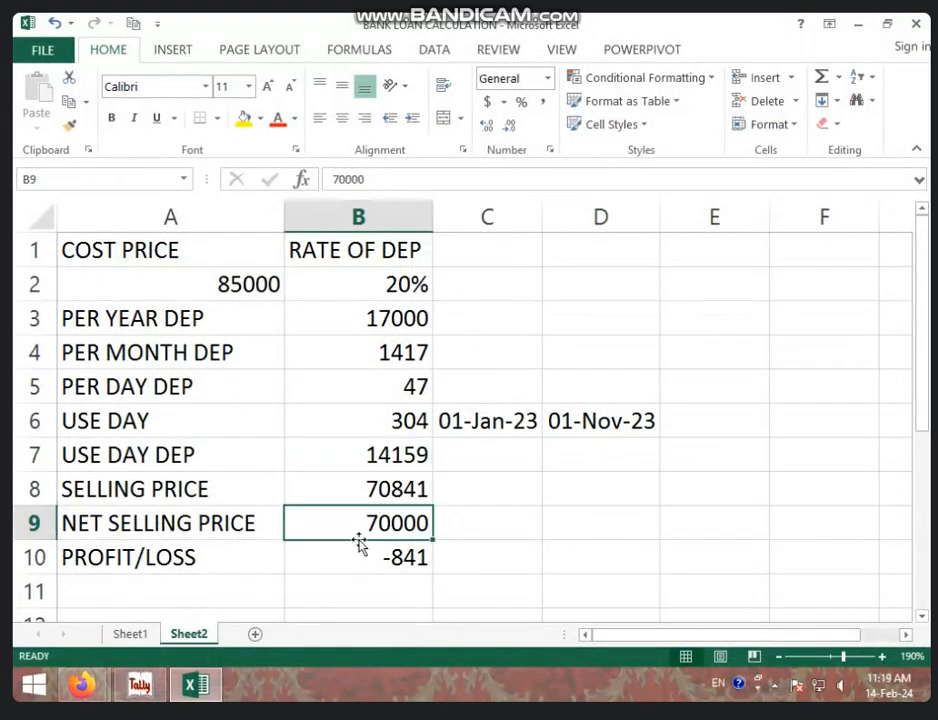
{"action": "left_click", "coordinate": [140, 684]}
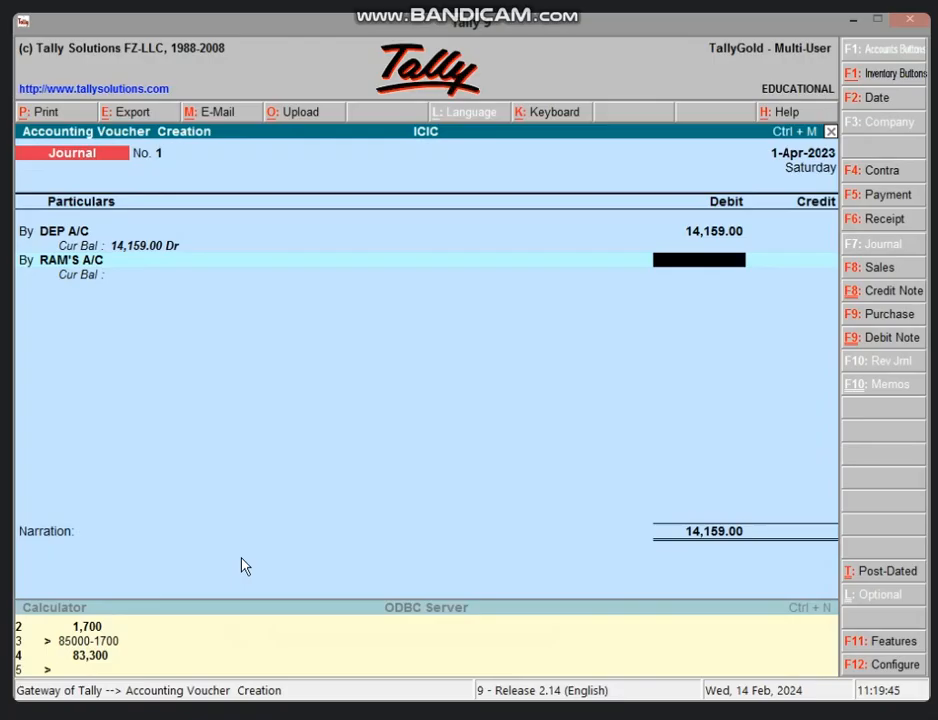
{"action": "type", "text": "70,000"}
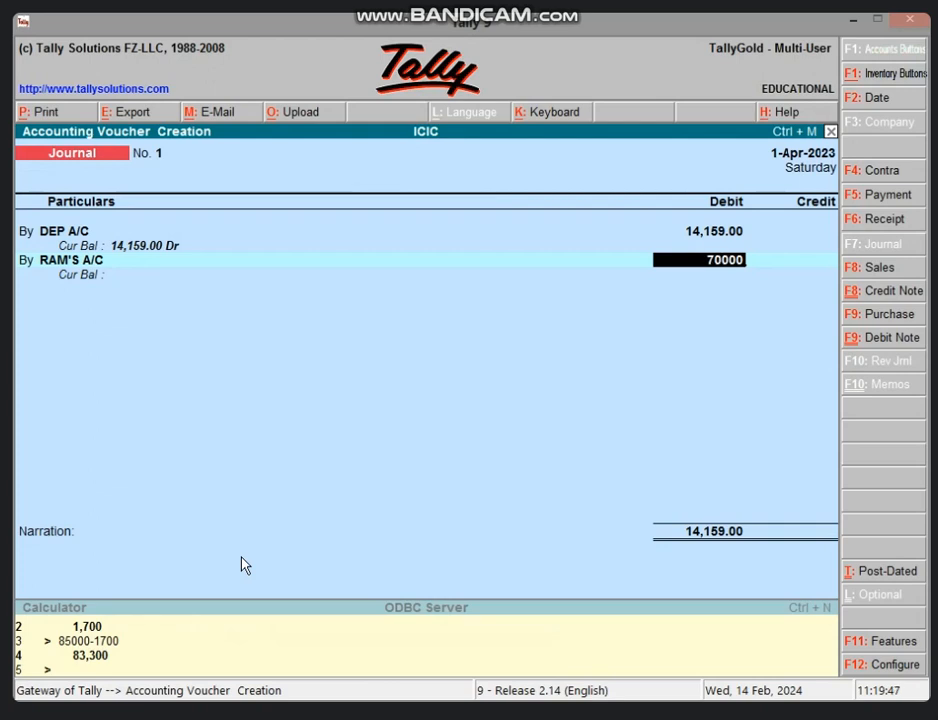
{"action": "key", "text": "Return"}
Allocate the buyer's 70000 debit to a New Ref bill named 1 in the bill-wise details.
{"action": "key", "text": "Up"}
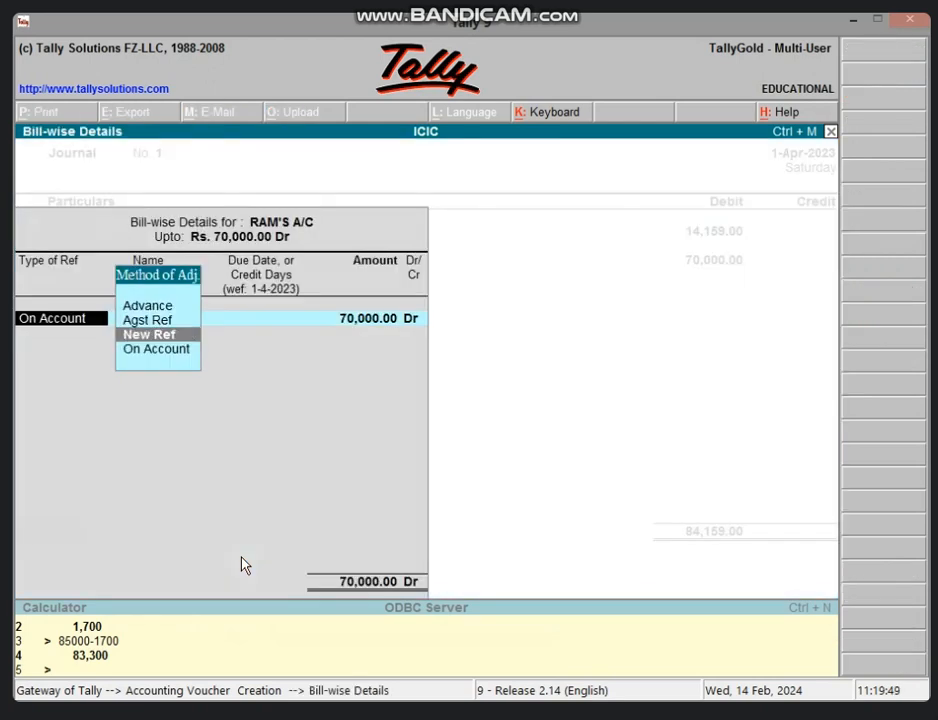
{"action": "key", "text": "Return"}
{"action": "type", "text": "1"}
{"action": "key", "text": "Return"}
{"action": "key", "text": "Return"}
{"action": "key", "text": "Return"}
{"action": "key", "text": "Return"}
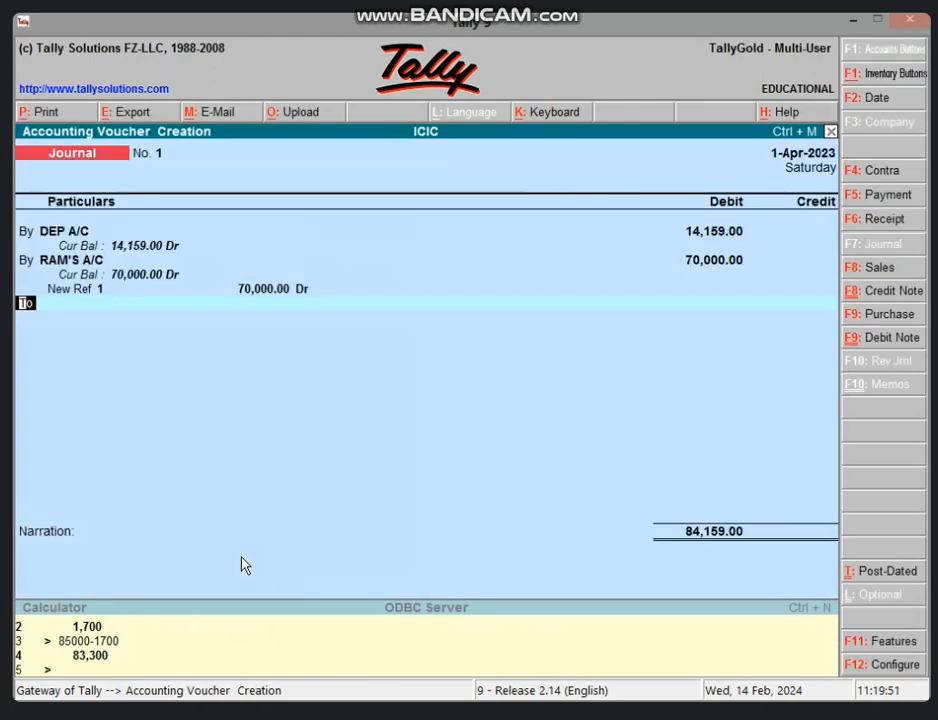
Check the loss in cell B10 of the Excel sheet and debit Profit & Loss A/c with 841 in the Tally journal.
{"action": "type", "text": "b"}
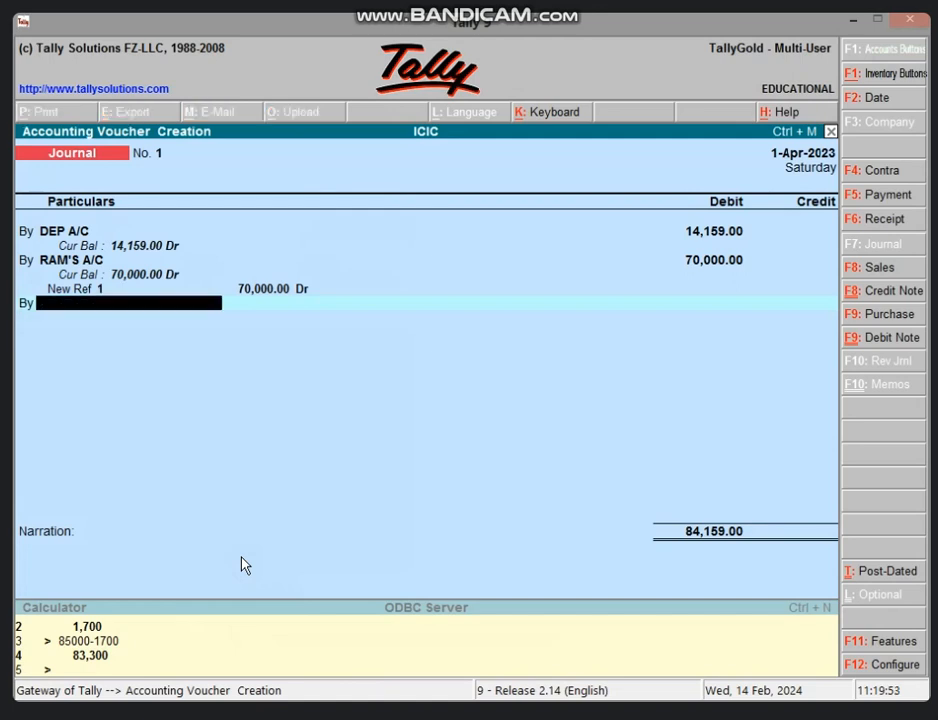
{"action": "type", "text": "PR"}
{"action": "key", "text": "Return"}
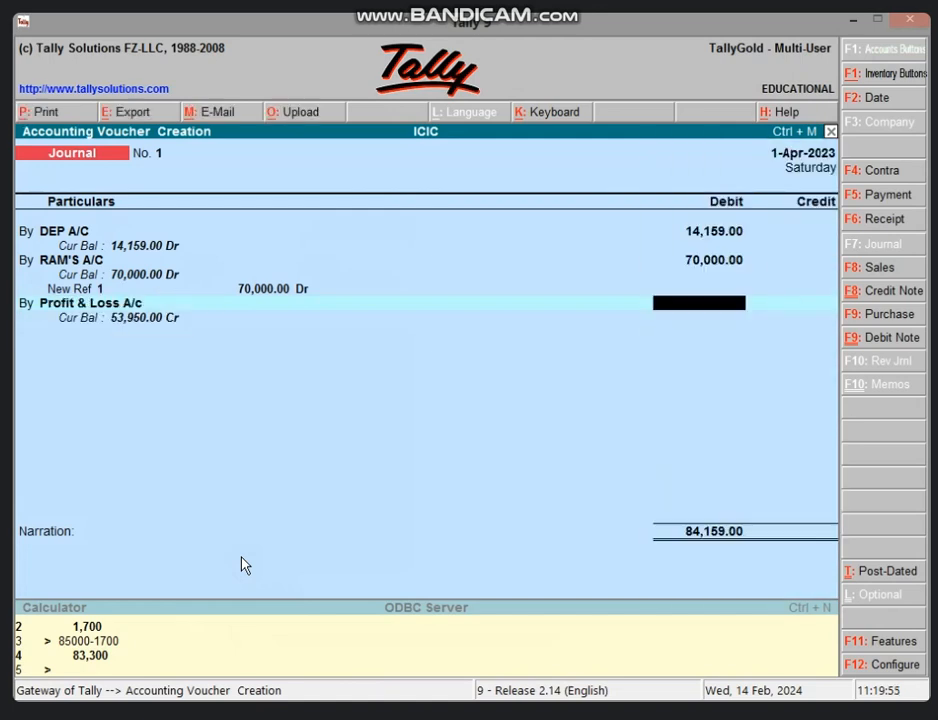
{"action": "key", "text": "alt+Tab"}
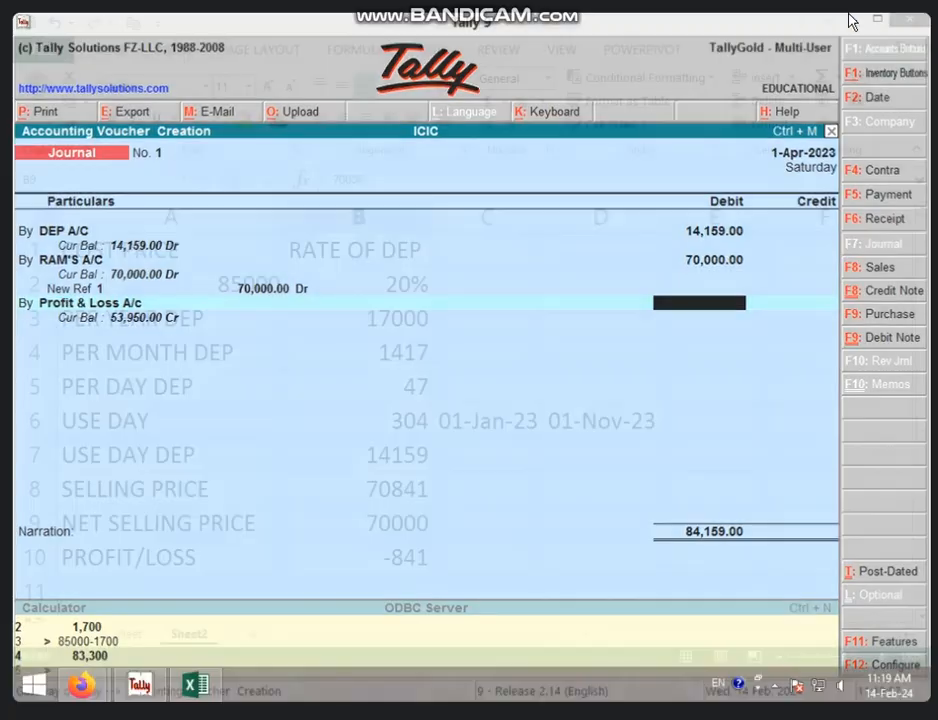
{"action": "left_click", "coordinate": [388, 553]}
{"action": "key", "text": "alt+Tab"}
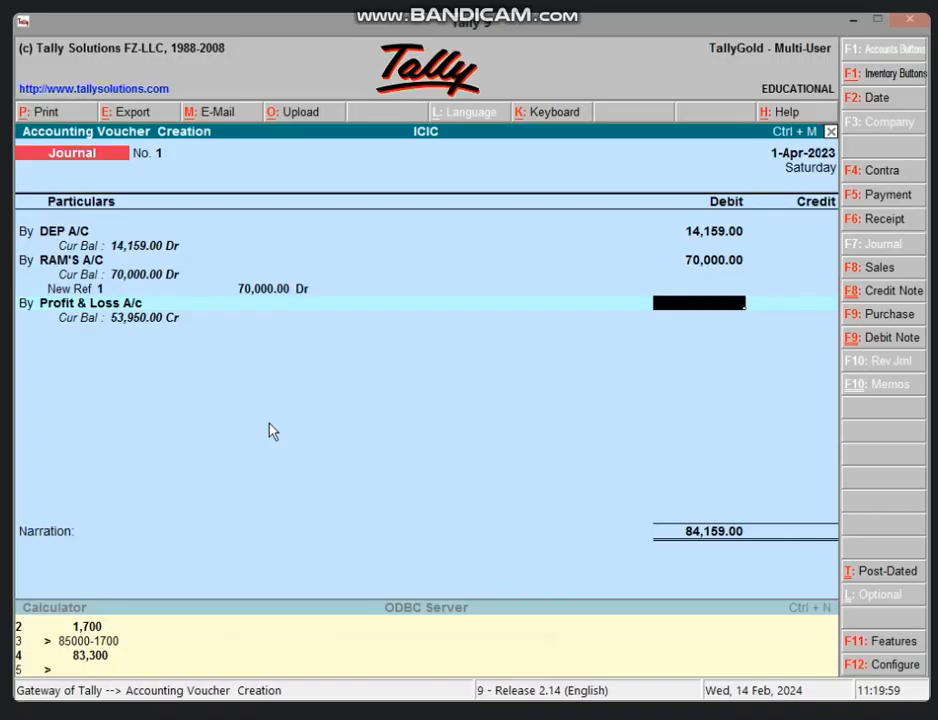
{"action": "type", "text": "841"}
{"action": "key", "text": "Return"}
Credit FURNITURE A/C with 85000 and save the journal voucher.
{"action": "key", "text": "Return"}
{"action": "type", "text": "F"}
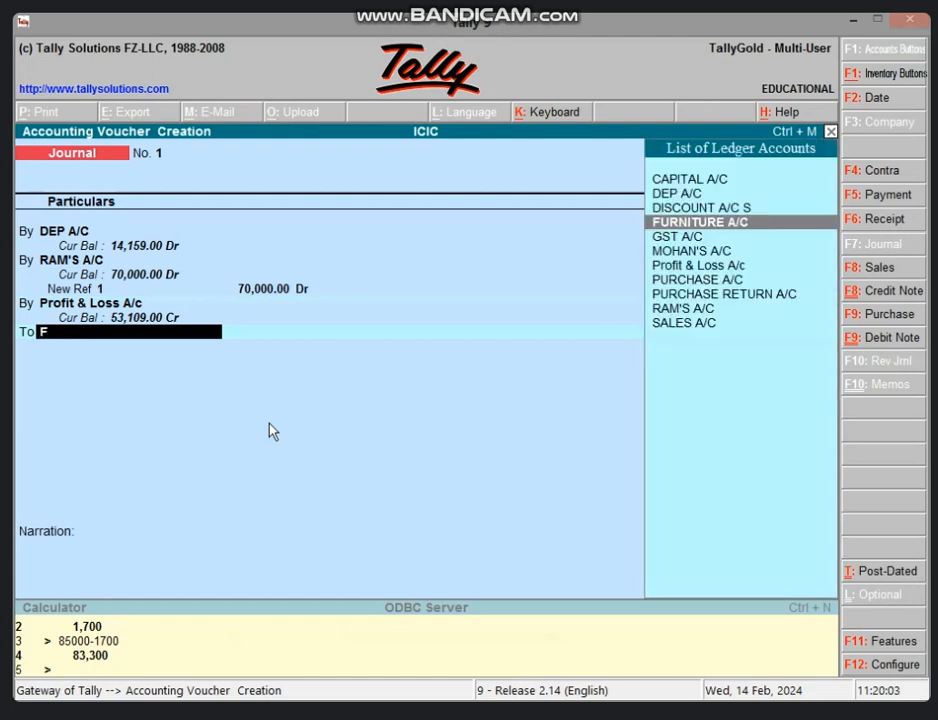
{"action": "key", "text": "Return"}
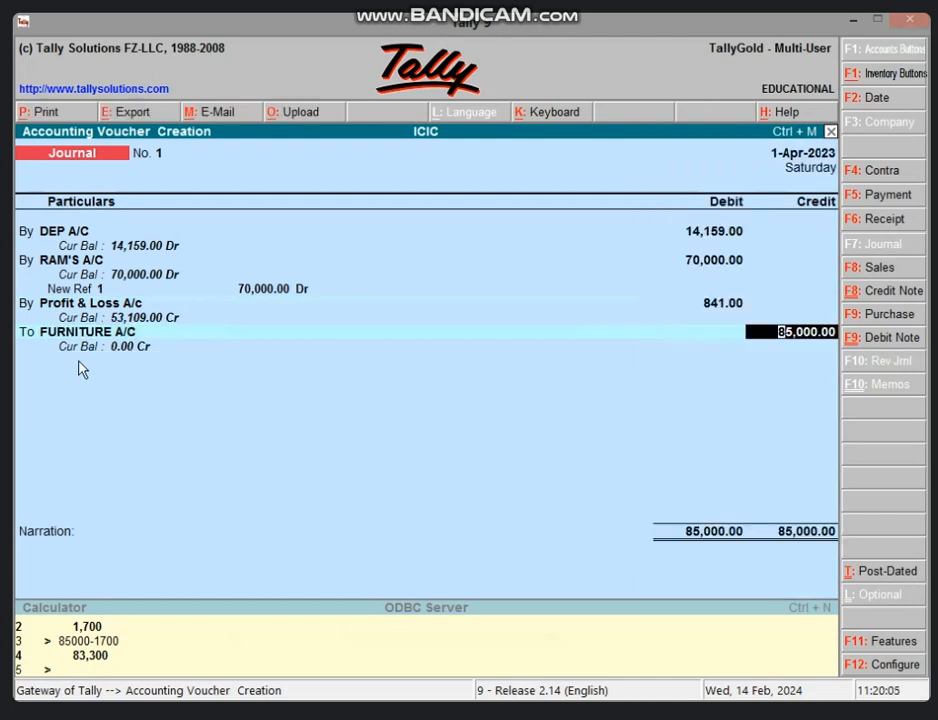
{"action": "key", "text": "Return"}
{"action": "key", "text": "Return"}
{"action": "key", "text": "Return"}
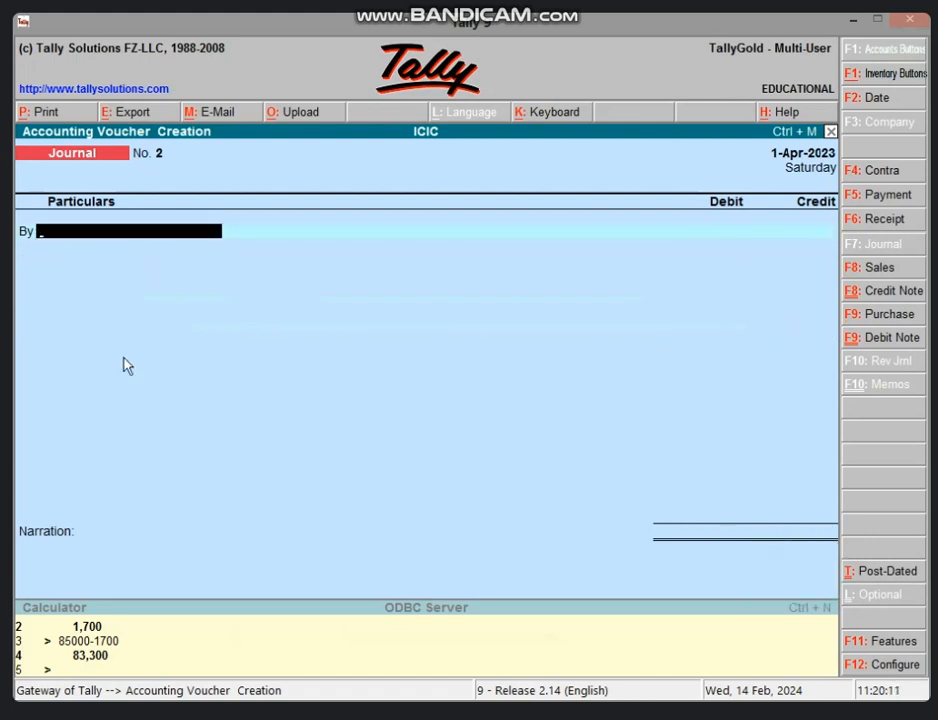
Leave voucher entry and review the company's Balance Sheet and Profit & Loss A/c reports.
{"action": "key", "text": "Escape"}
{"action": "key", "text": "Return"}
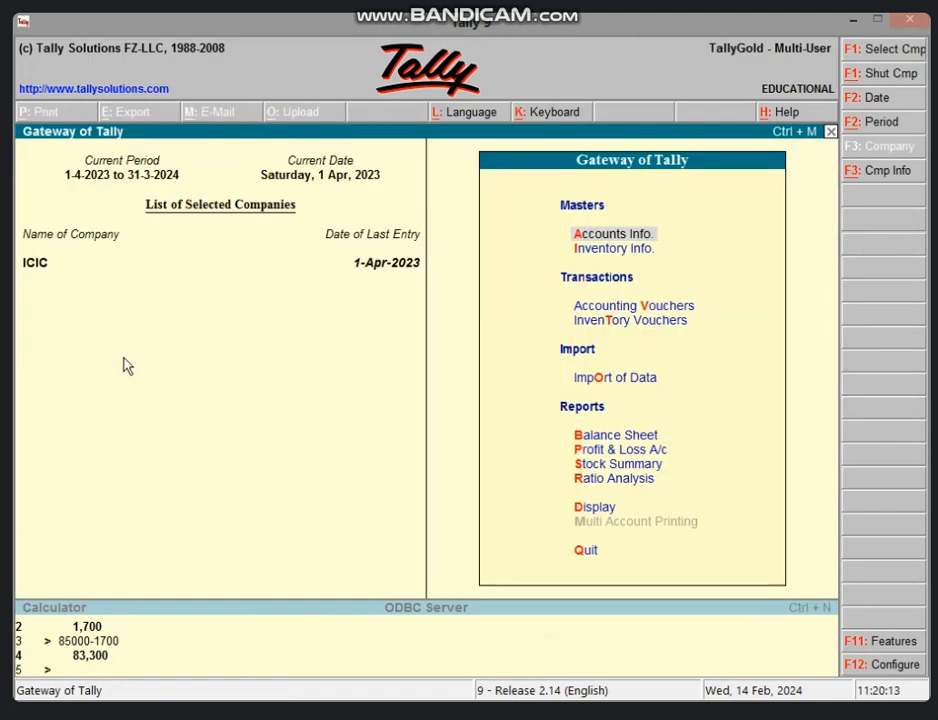
{"action": "key", "text": "b"}
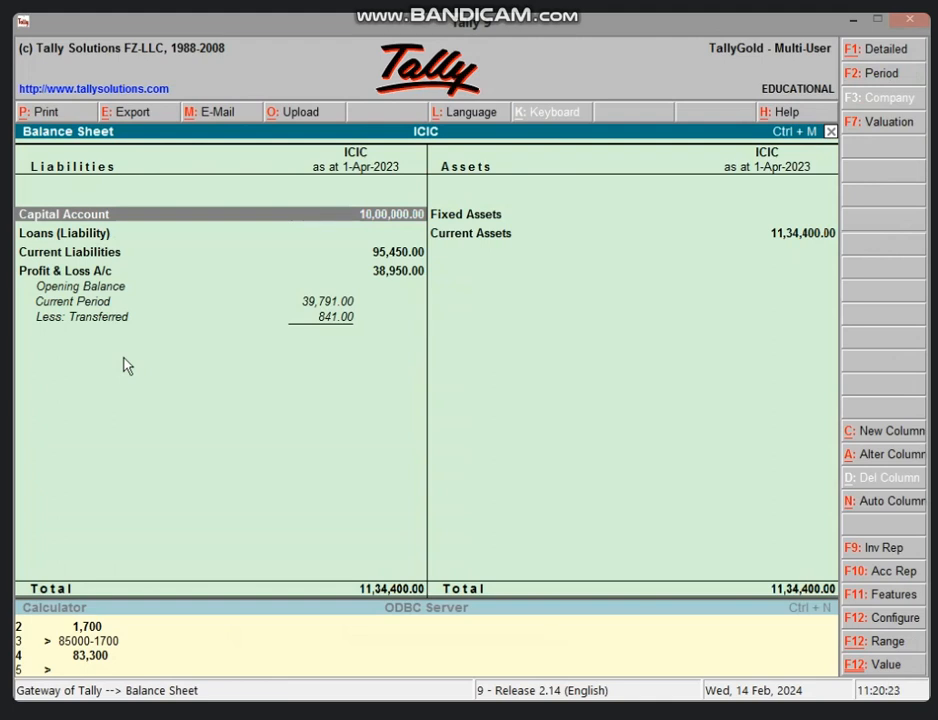
{"action": "key", "text": "Escape"}
{"action": "key", "text": "p"}
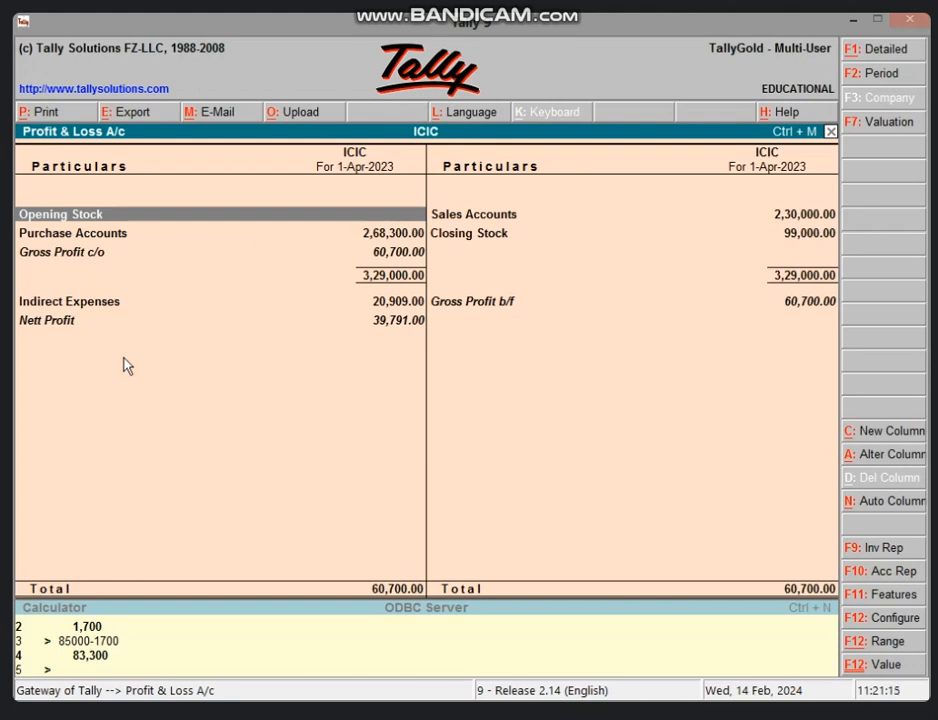
{"action": "key", "text": "Escape"}
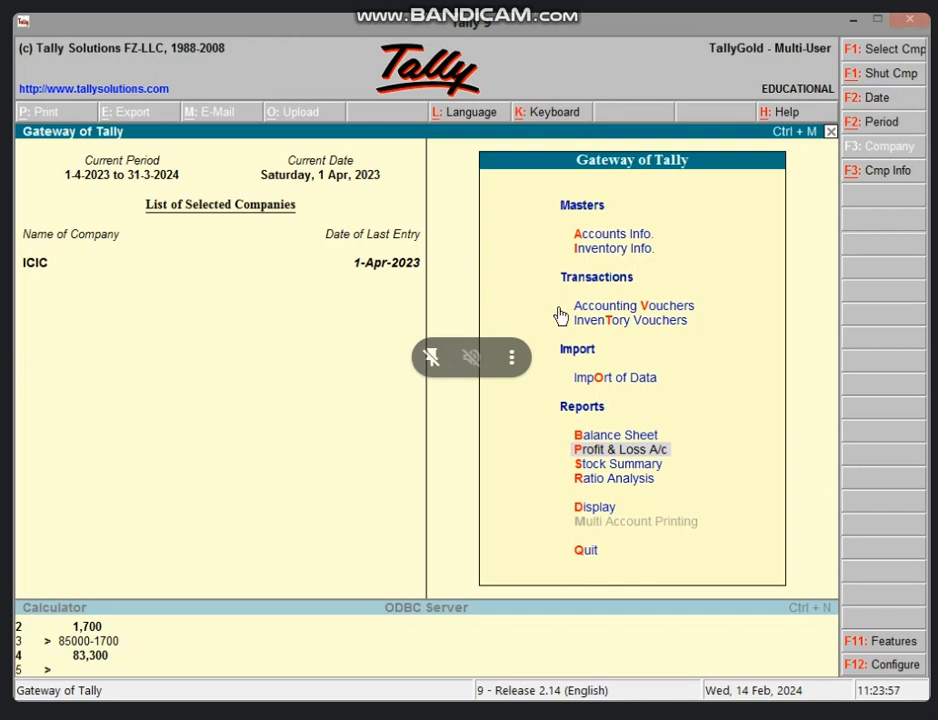
Start a payment voucher and create a ledger named PREPAID SALARY A/C under Current Assets for its debit line.
{"action": "left_click", "coordinate": [684, 307]}
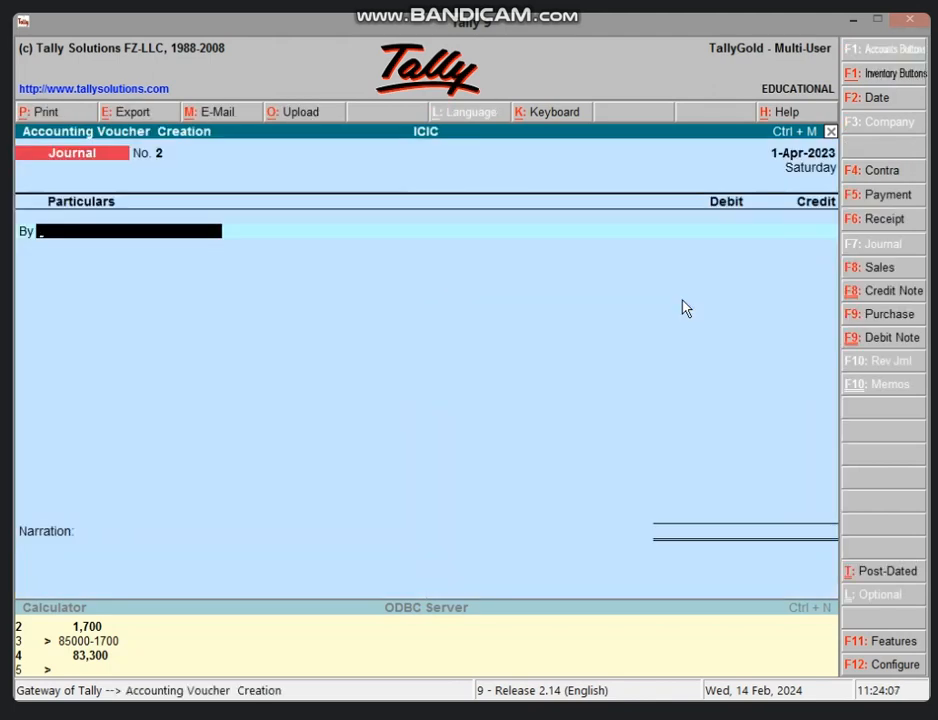
{"action": "key", "text": "F5"}
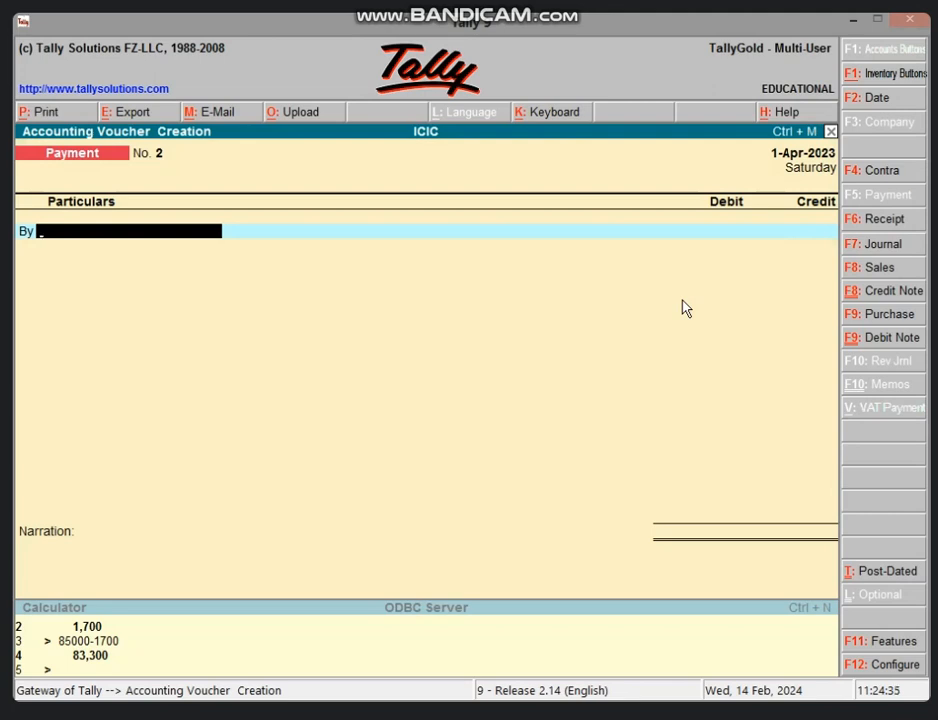
{"action": "key", "text": "alt+c"}
{"action": "type", "text": "P"}
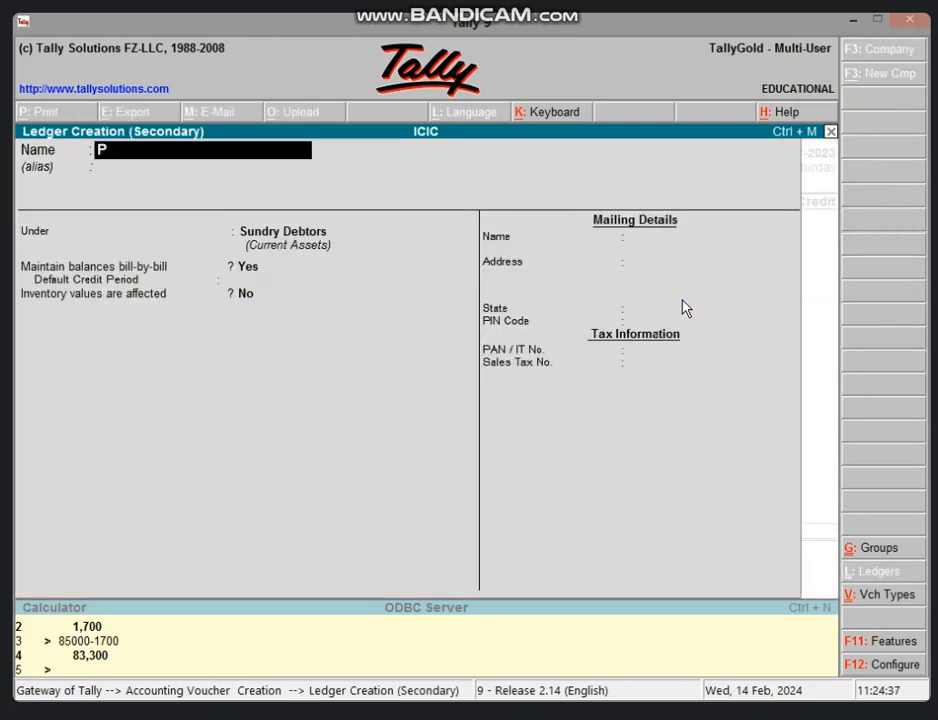
{"action": "type", "text": "REPAID SA"}
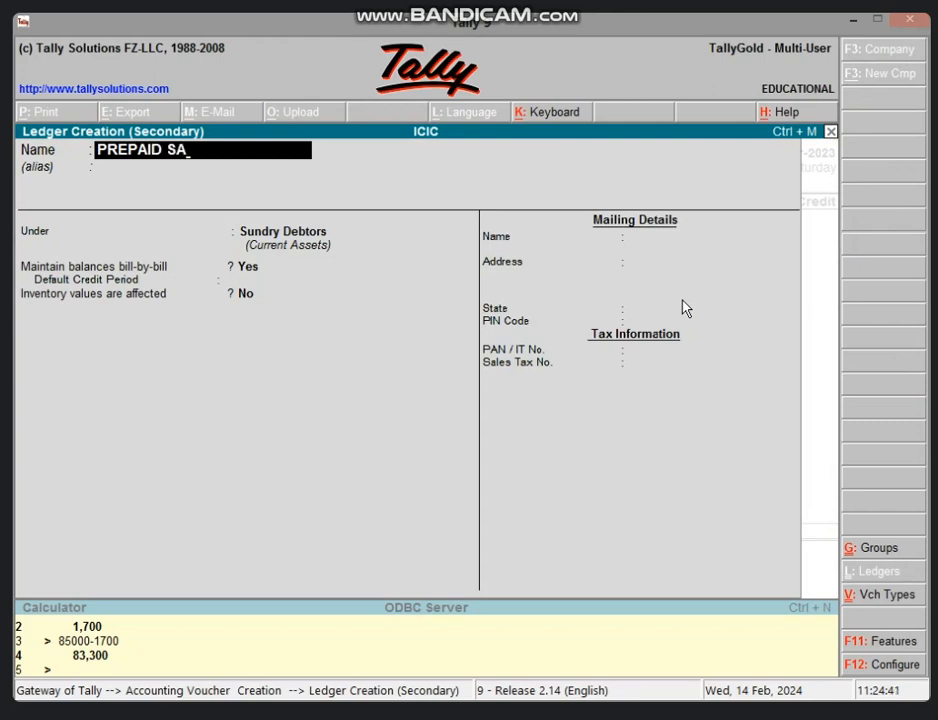
{"action": "type", "text": "LARY A/C"}
{"action": "key", "text": "Return"}
{"action": "key", "text": "Return"}
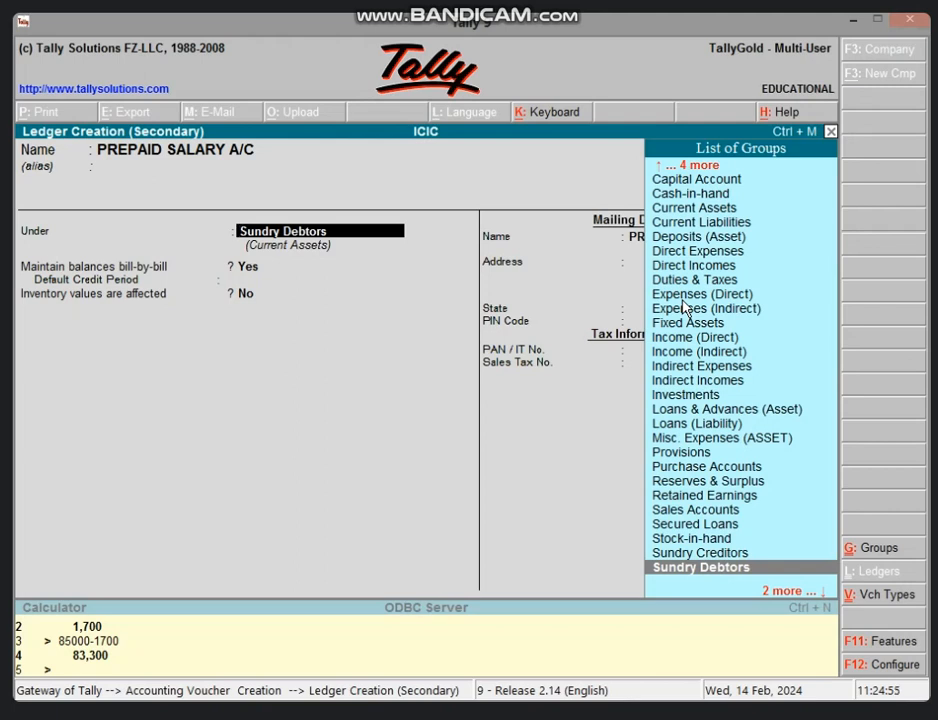
{"action": "type", "text": "CU"}
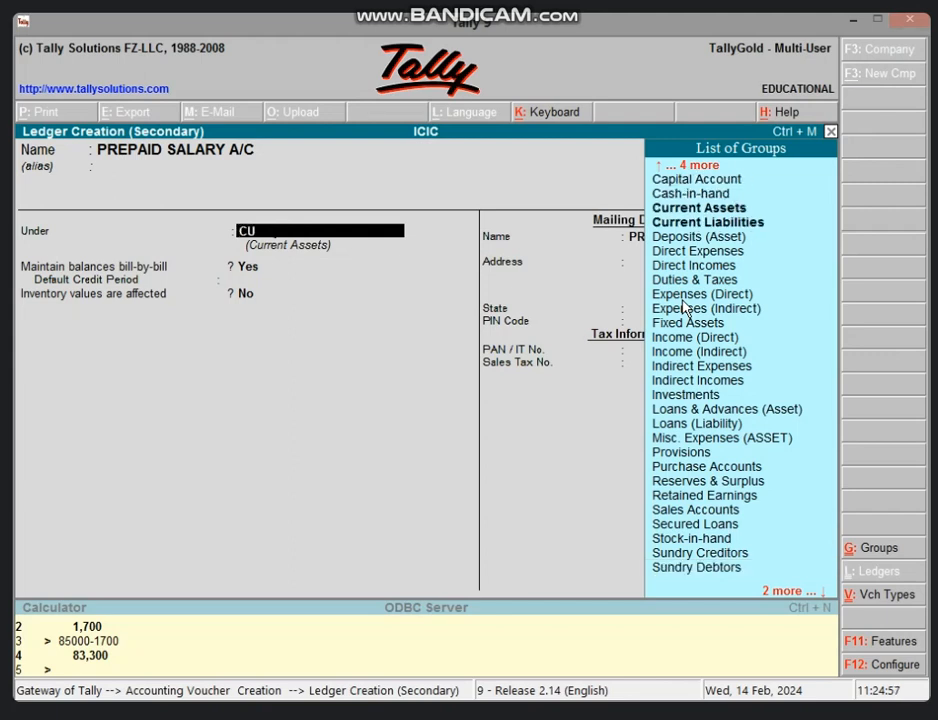
{"action": "type", "text": "RR"}
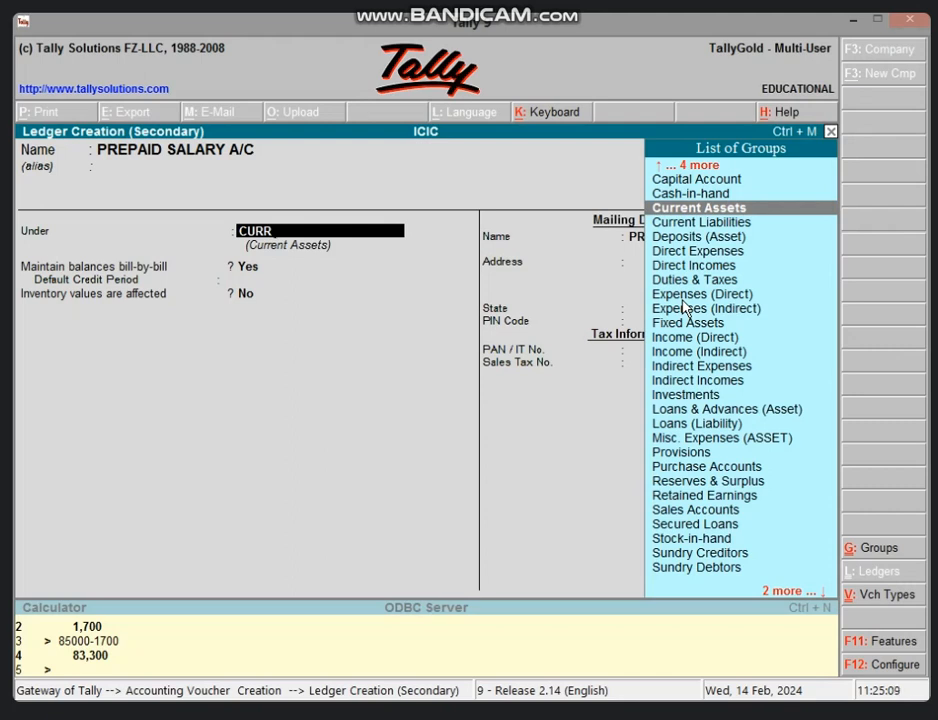
{"action": "key", "text": "Return"}
{"action": "key", "text": "Return"}
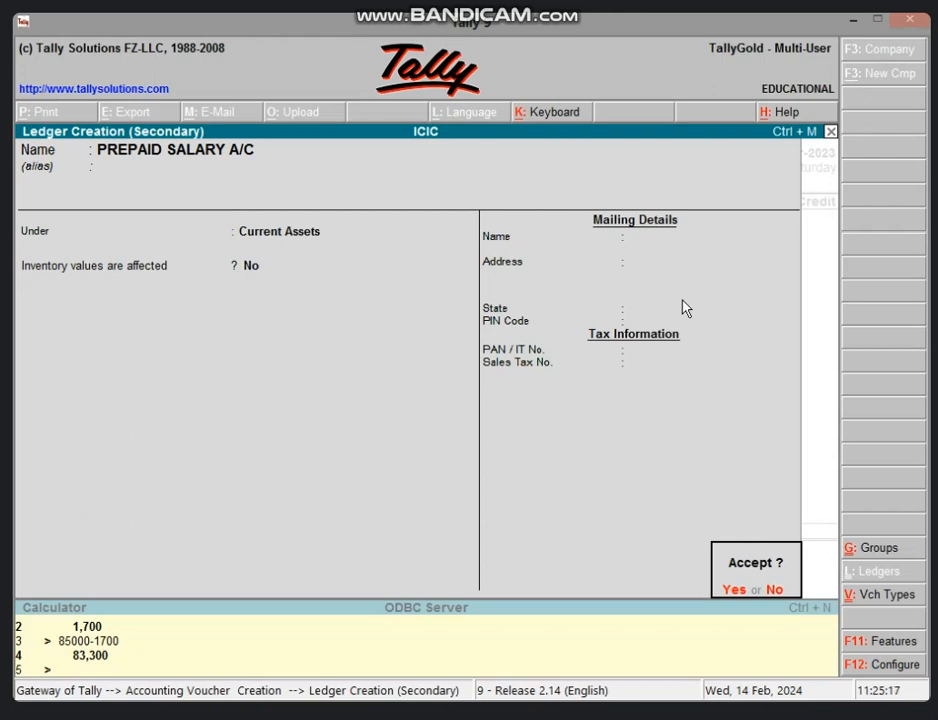
{"action": "key", "text": "Return"}
Debit PREPAID SALARY A/C with 25000 and credit Cash with the same amount in the payment voucher.
{"action": "type", "text": "25000"}
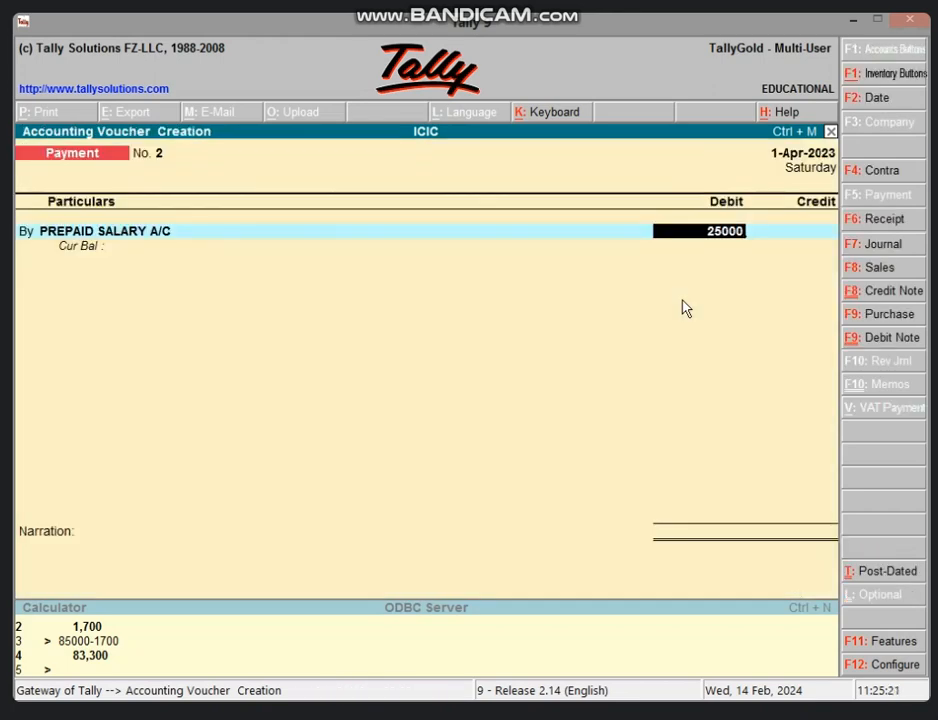
{"action": "key", "text": "Return"}
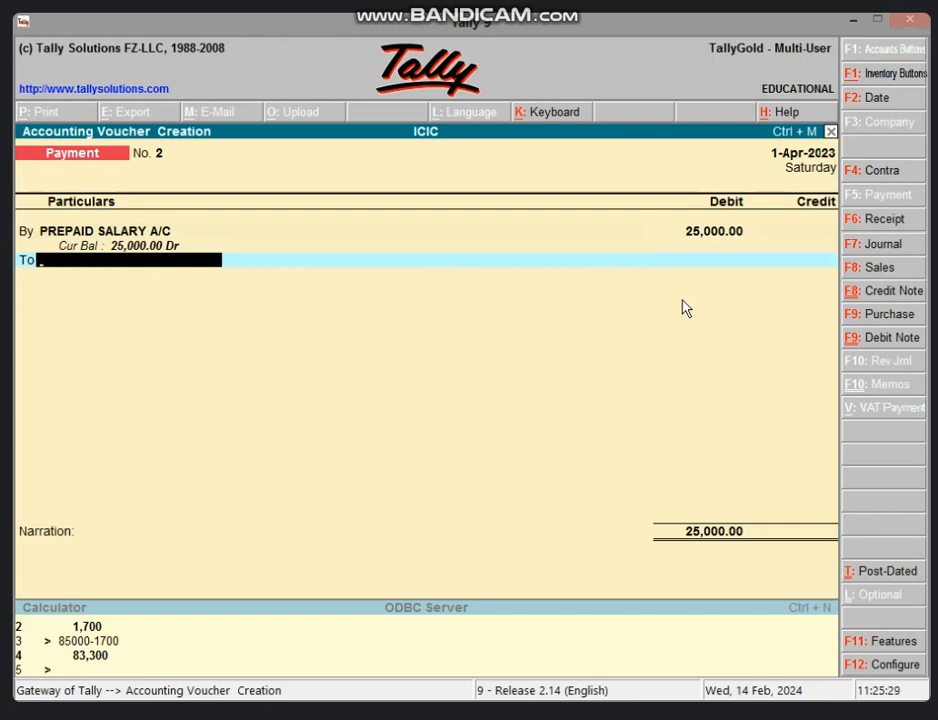
{"action": "type", "text": "C"}
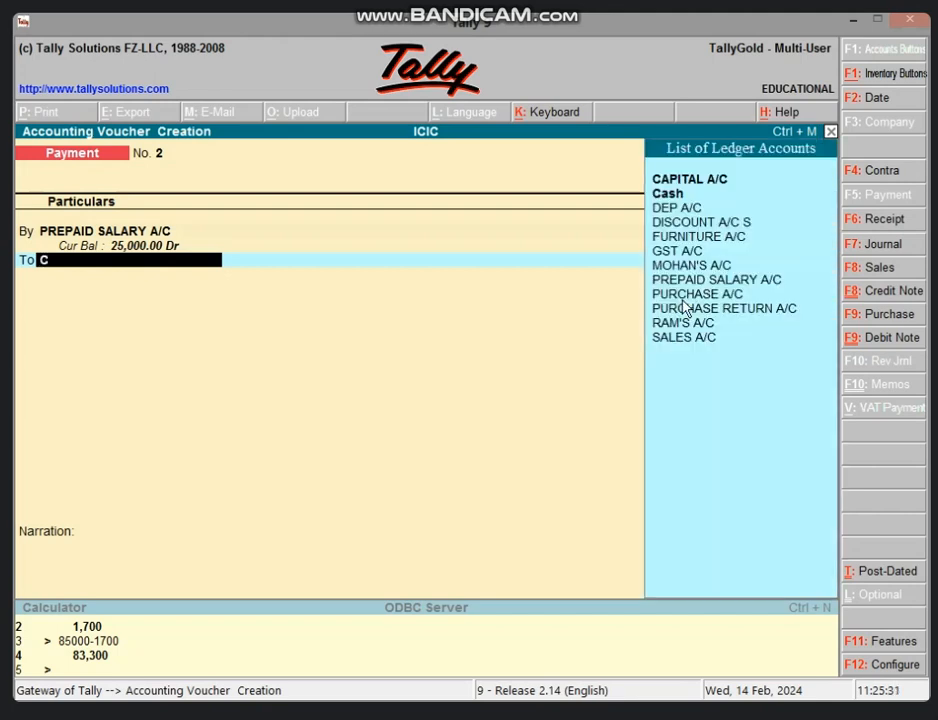
{"action": "type", "text": "A"}
{"action": "key", "text": "Down"}
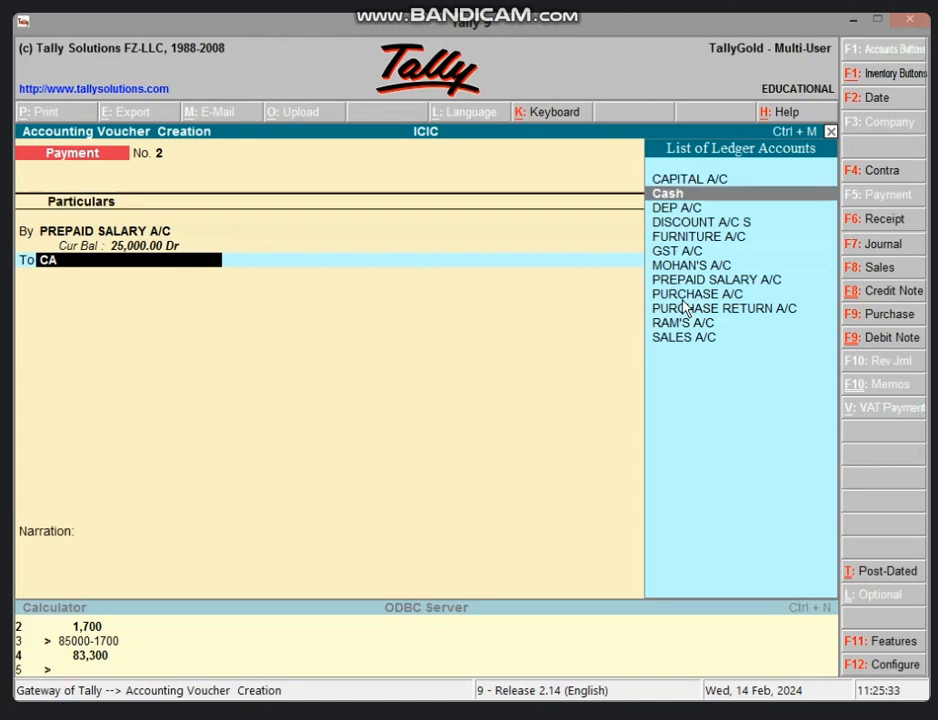
{"action": "key", "text": "Return"}
{"action": "key", "text": "Return"}
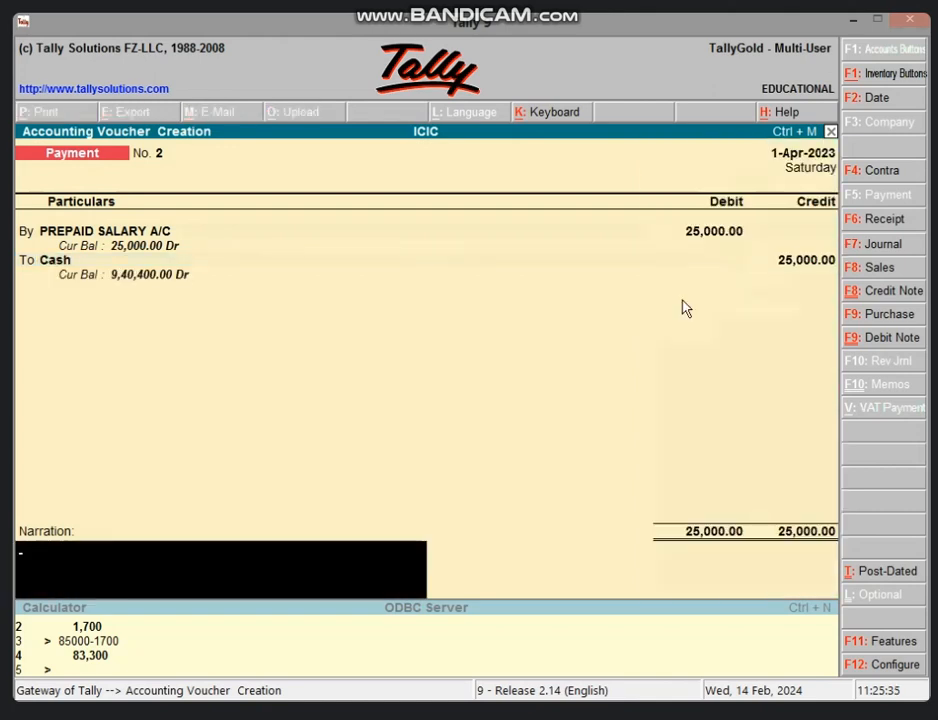
Add the narration BEING SALARY PAY IN ADVANCE and save the payment voucher.
{"action": "type", "text": "BEI"}
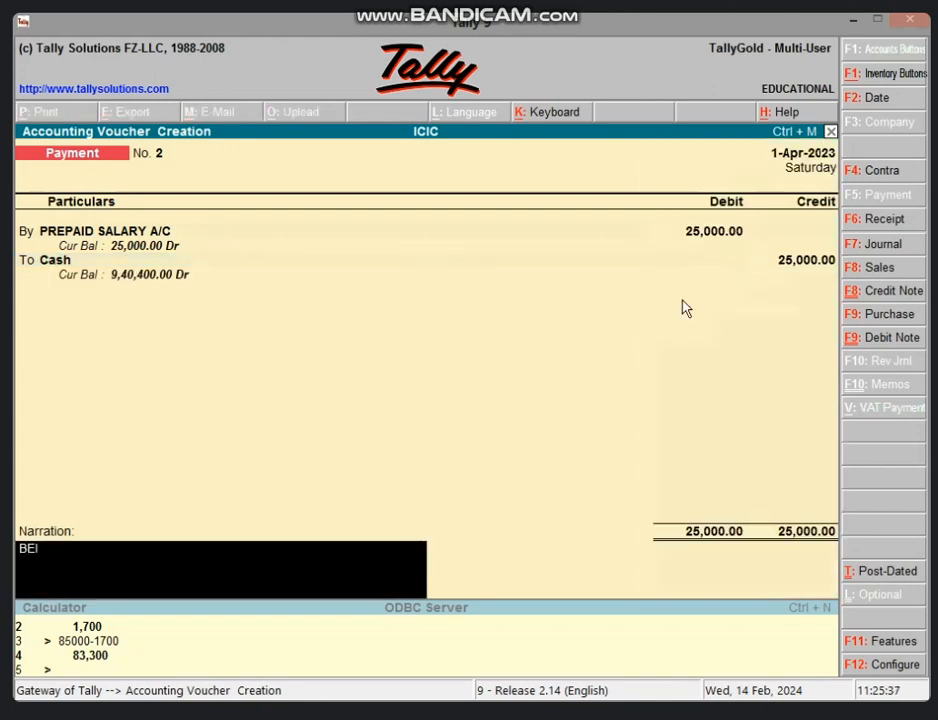
{"action": "type", "text": "NG SALARY PA"}
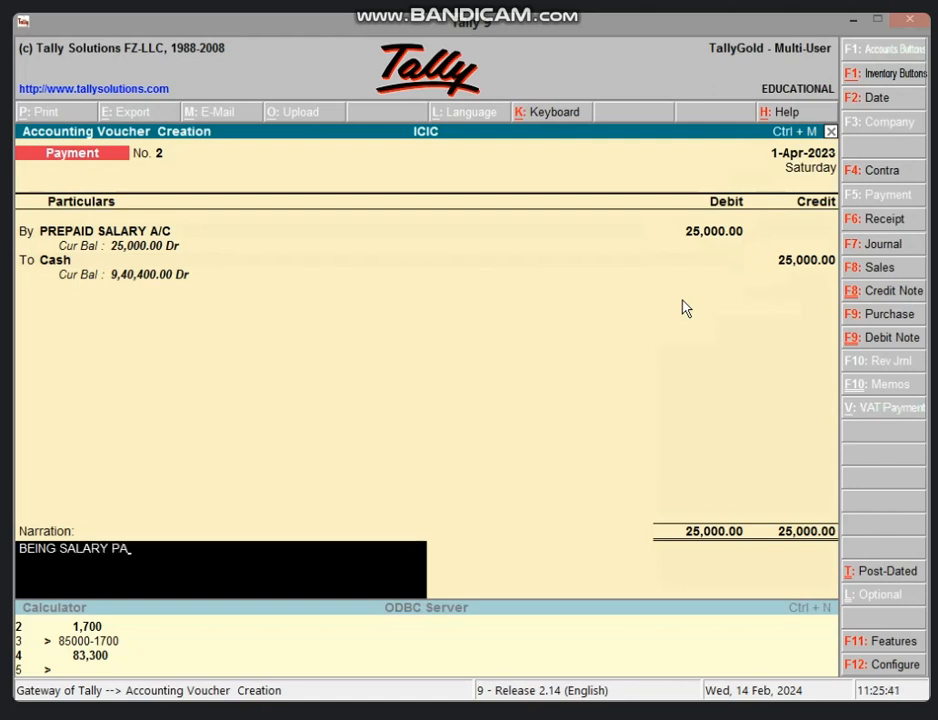
{"action": "type", "text": "Y IN ADVANCE"}
{"action": "key", "text": "Return"}
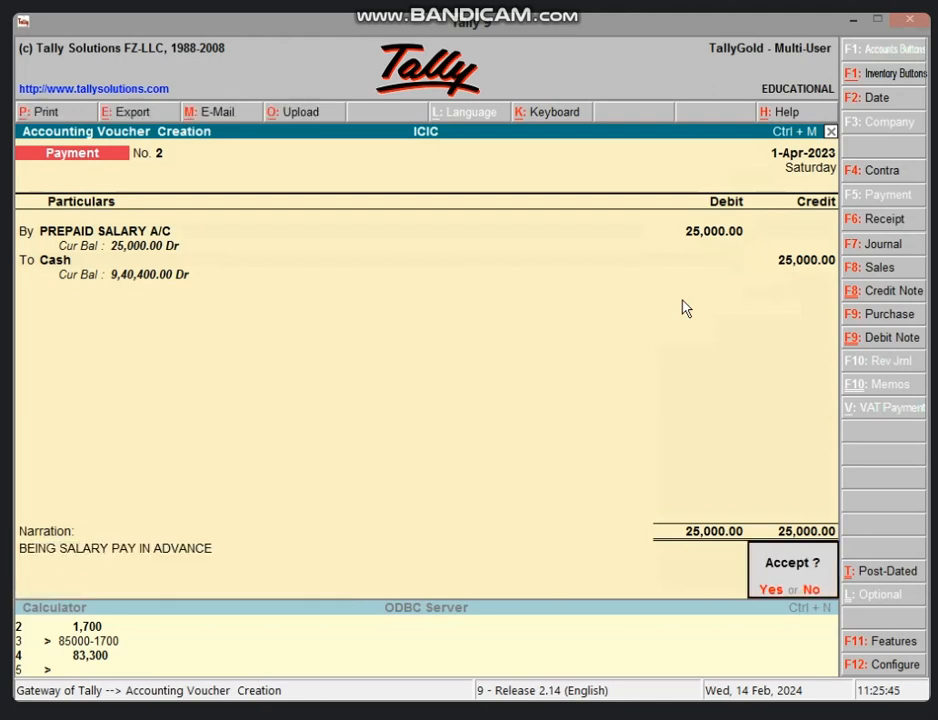
{"action": "key", "text": "Return"}
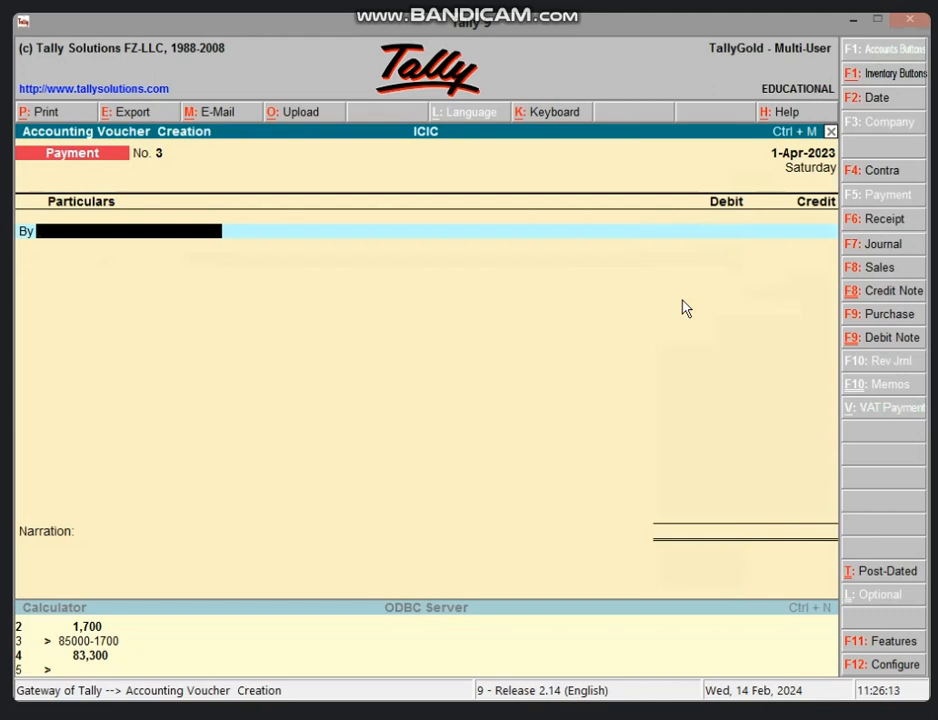
Start a journal voucher and create a ledger named RENT A/C under Indirect Expenses for its debit line.
{"action": "key", "text": "F7"}
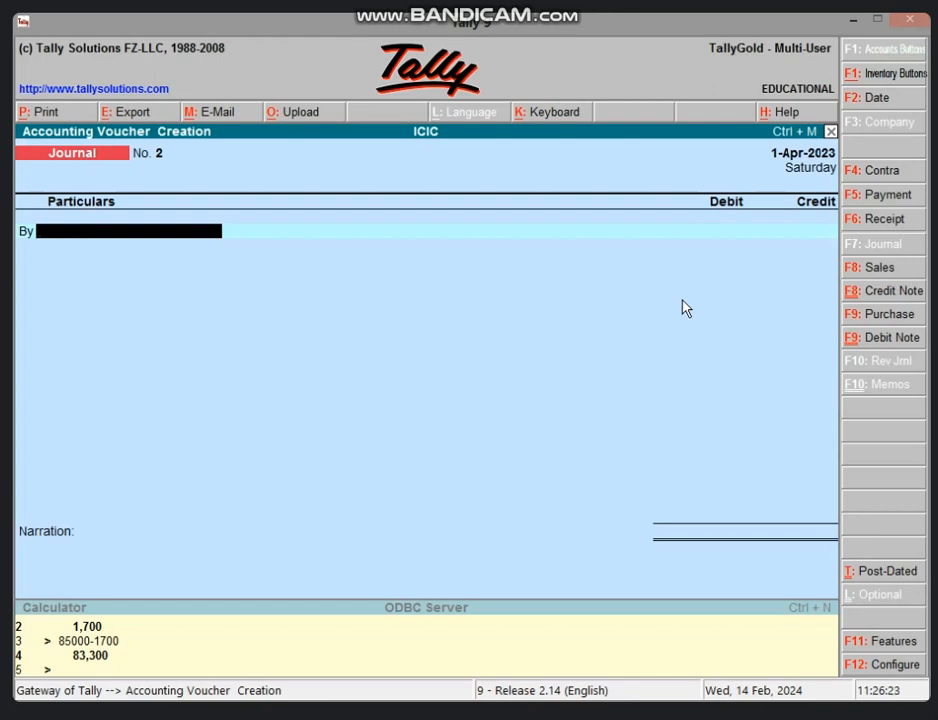
{"action": "key", "text": "alt+c"}
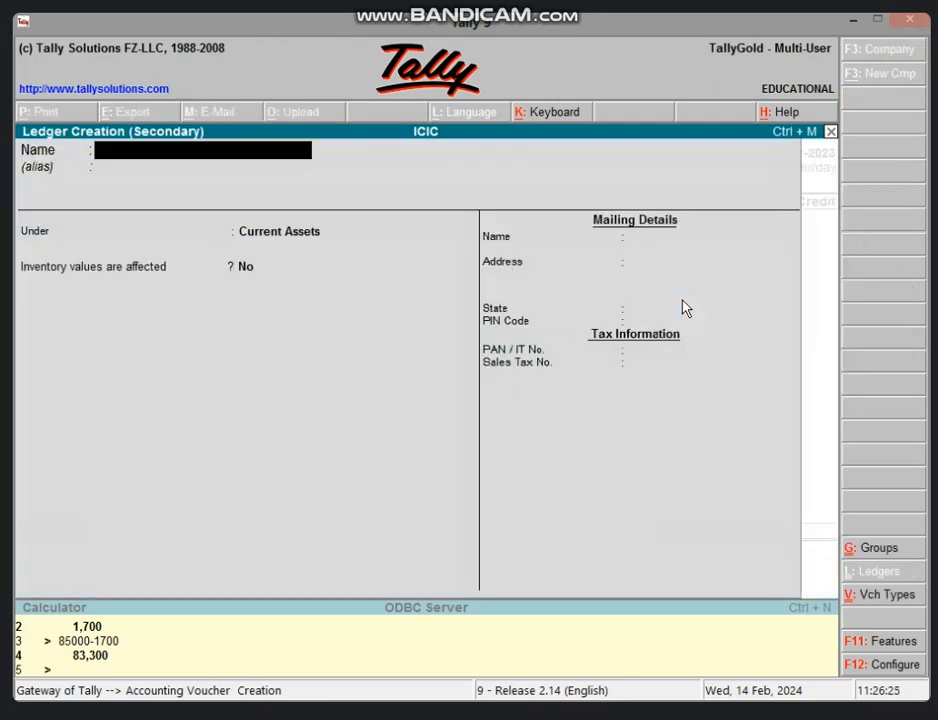
{"action": "type", "text": "RENT A/C"}
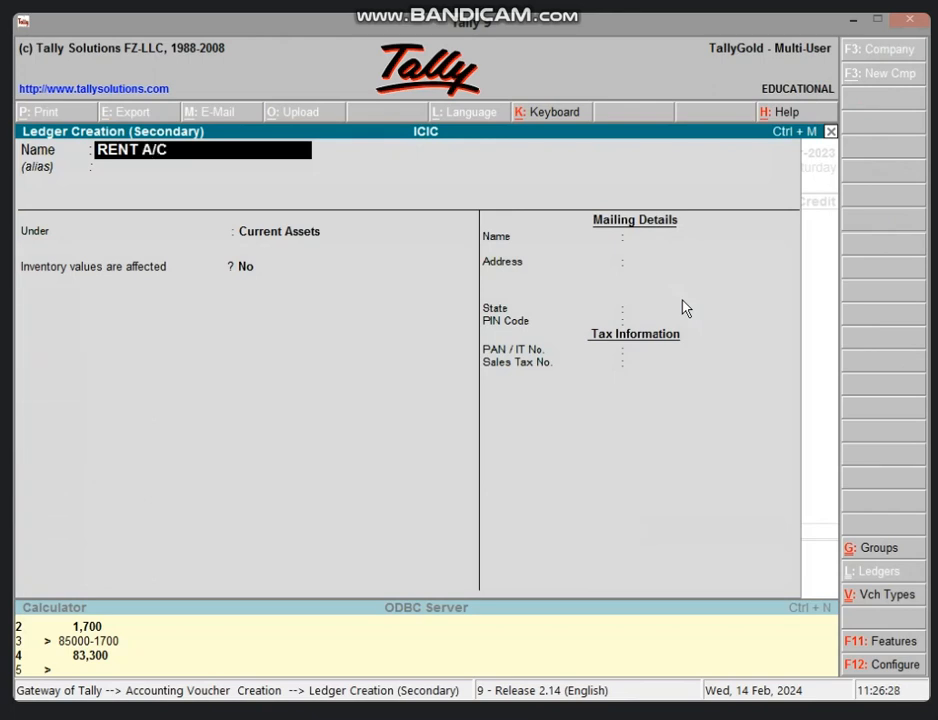
{"action": "key", "text": "Return"}
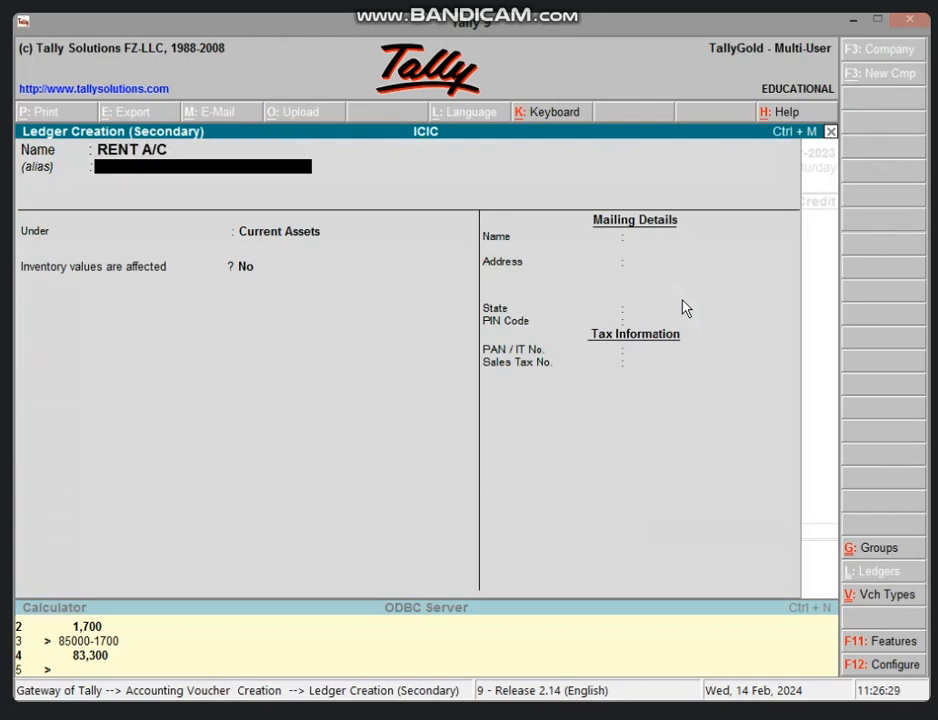
{"action": "key", "text": "Return"}
{"action": "type", "text": "IN"}
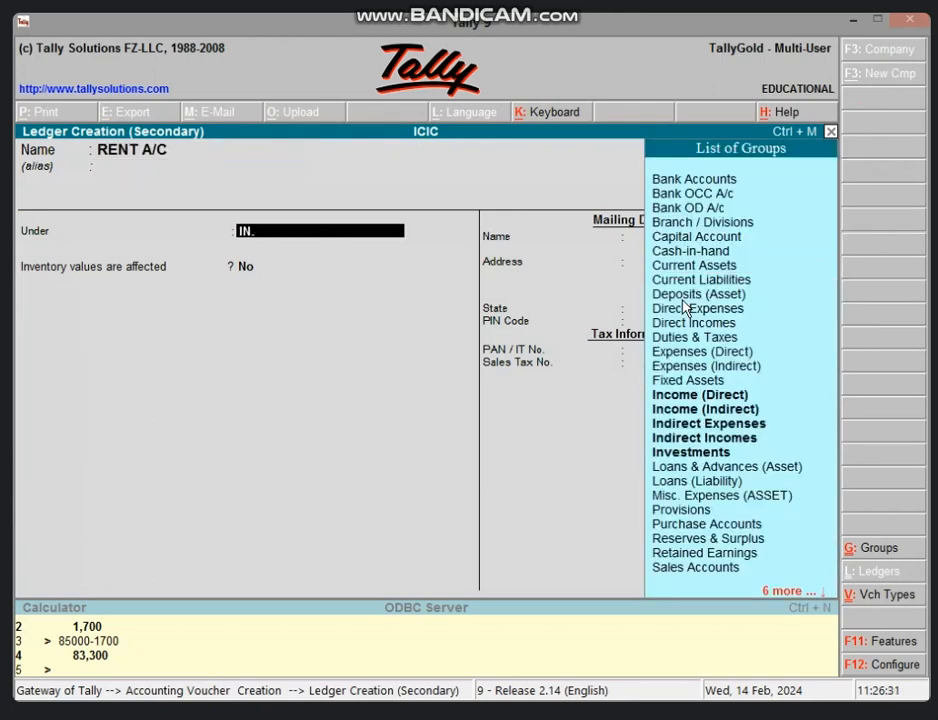
{"action": "type", "text": "D"}
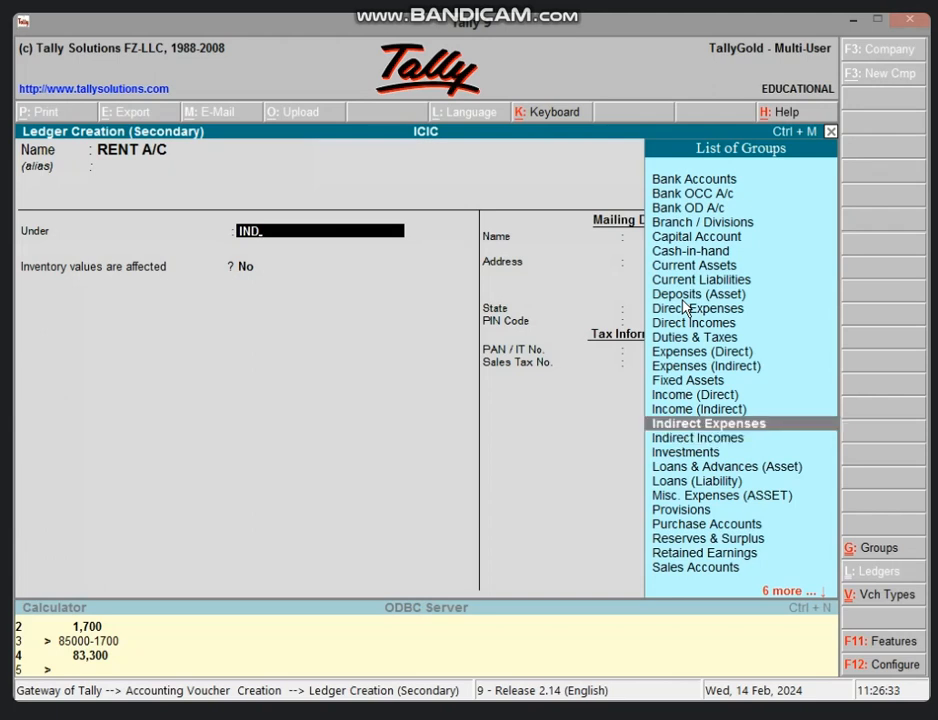
{"action": "key", "text": "Return"}
{"action": "key", "text": "Return"}
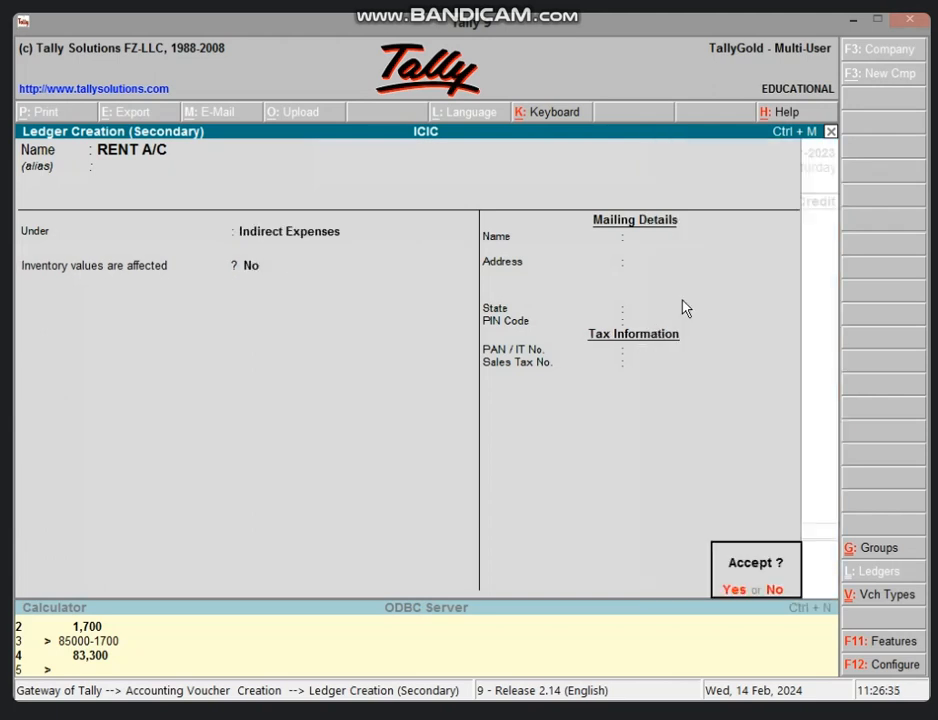
{"action": "key", "text": "Return"}
Debit RENT A/C with 15000 in the journal voucher.
{"action": "type", "text": "15000"}
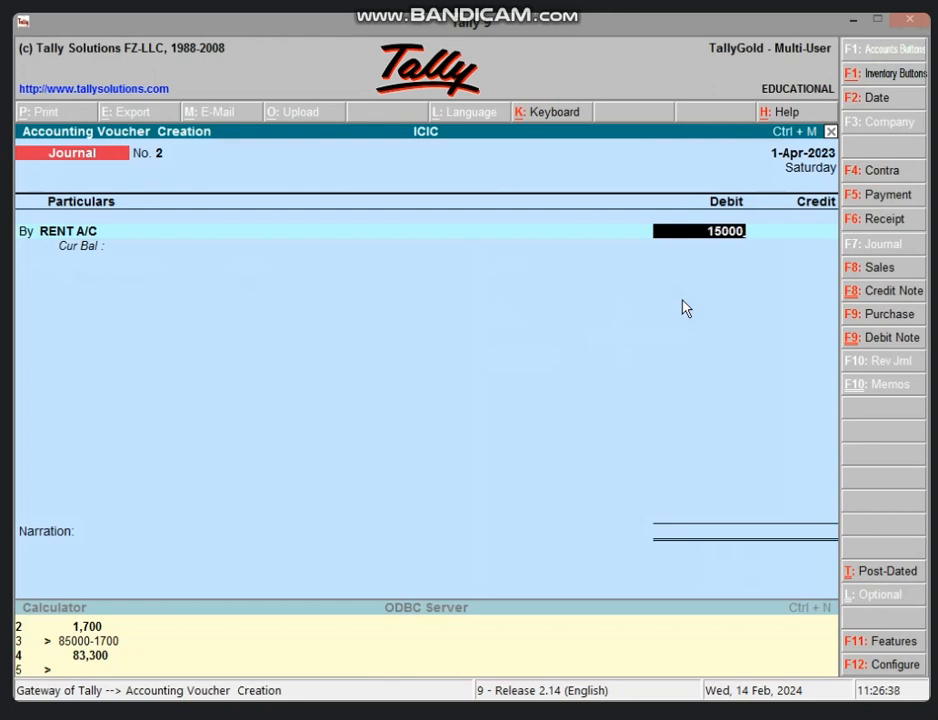
{"action": "key", "text": "Return"}
{"action": "key", "text": "Return"}
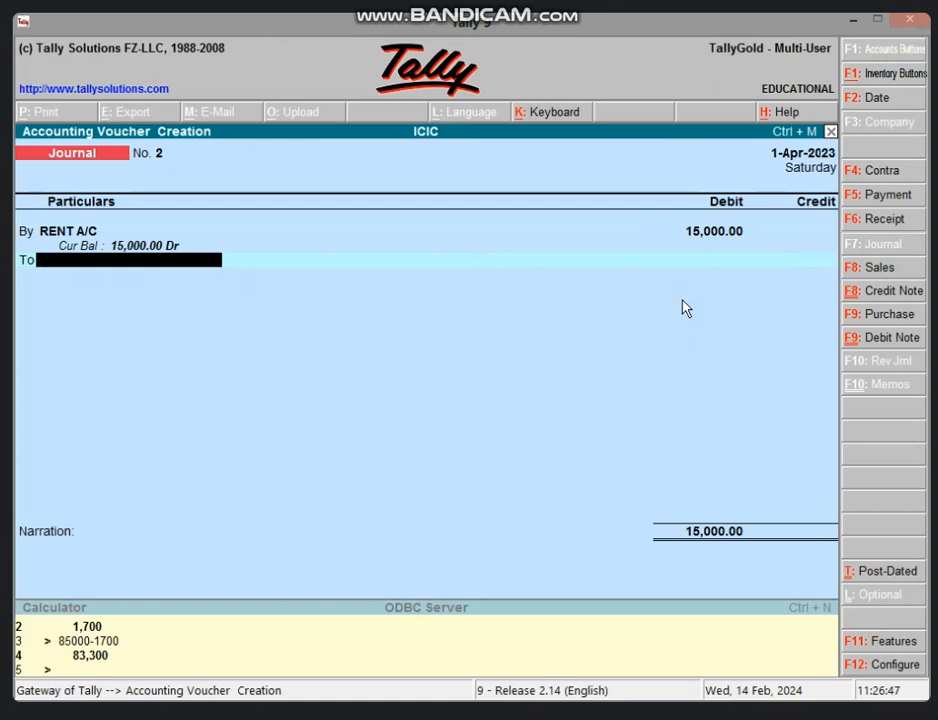
Start creating a ledger named OUTSTANDING RENT A/C for the journal's credit line, leaving its alias empty.
{"action": "key", "text": "alt+c"}
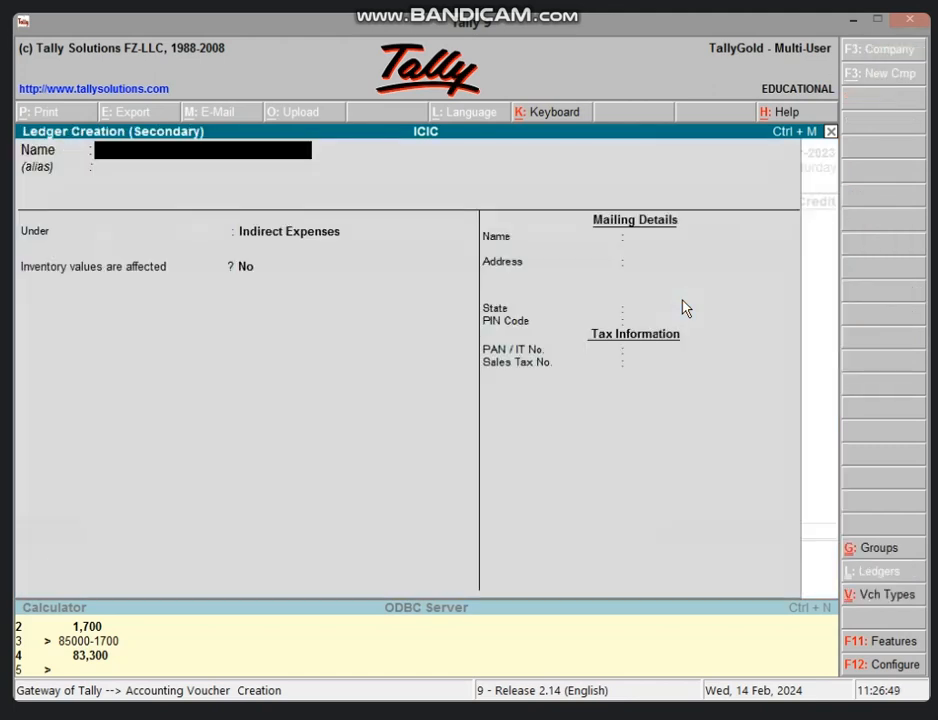
{"action": "type", "text": "OUTSTA"}
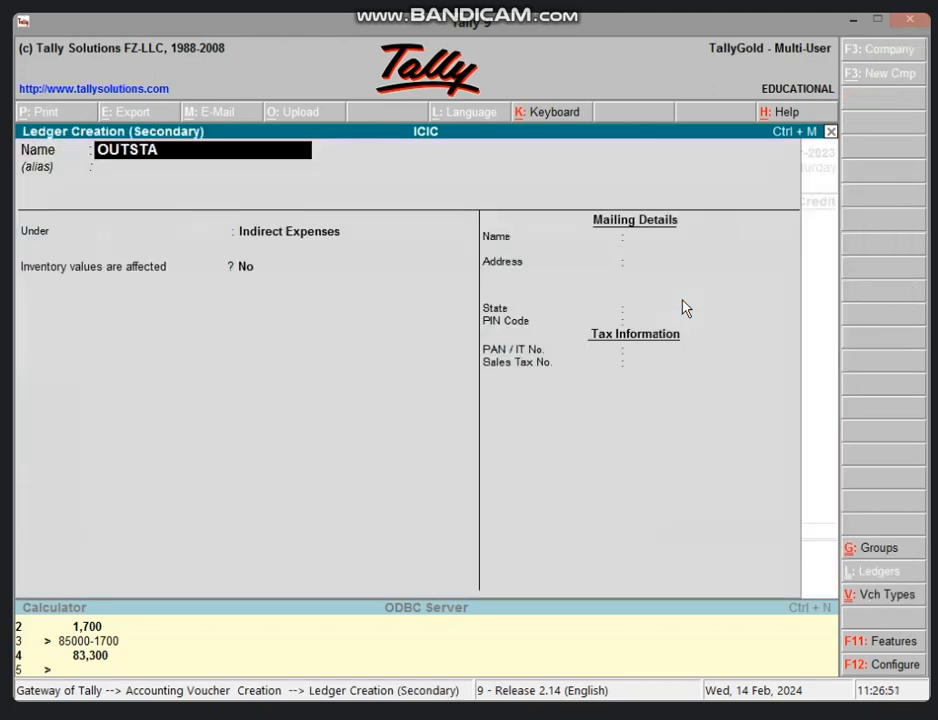
{"action": "type", "text": "NDING RENT A"}
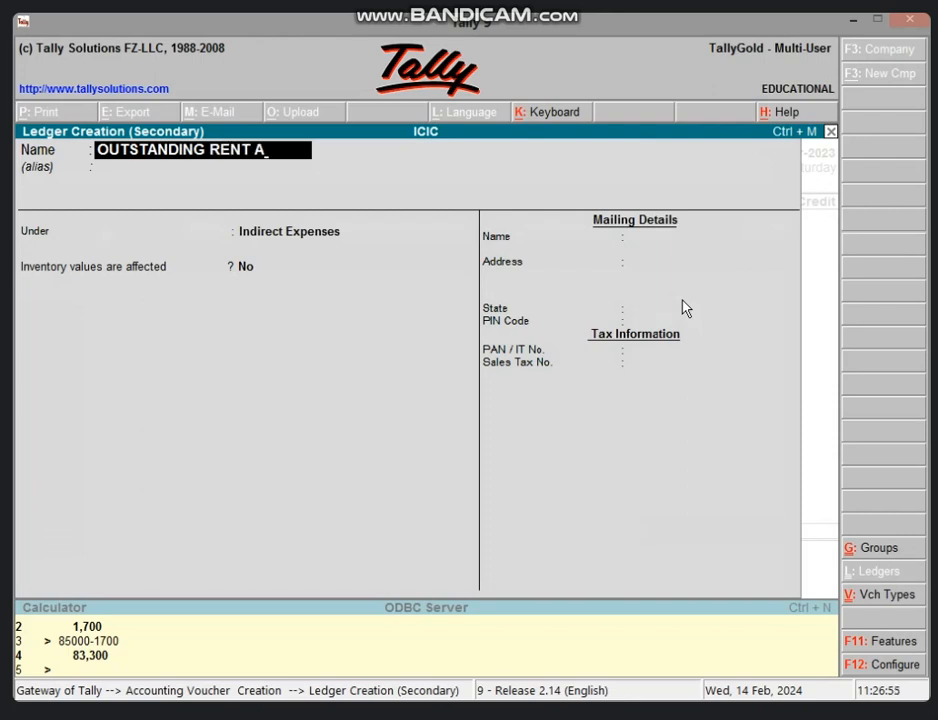
{"action": "type", "text": "/C"}
{"action": "key", "text": "Return"}
{"action": "key", "text": "Return"}
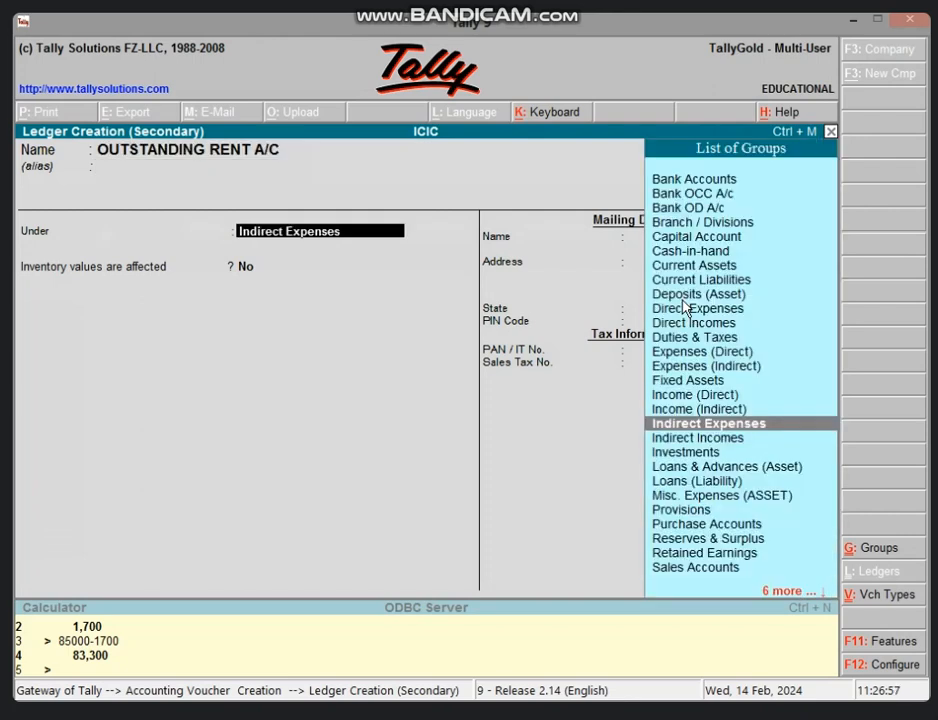